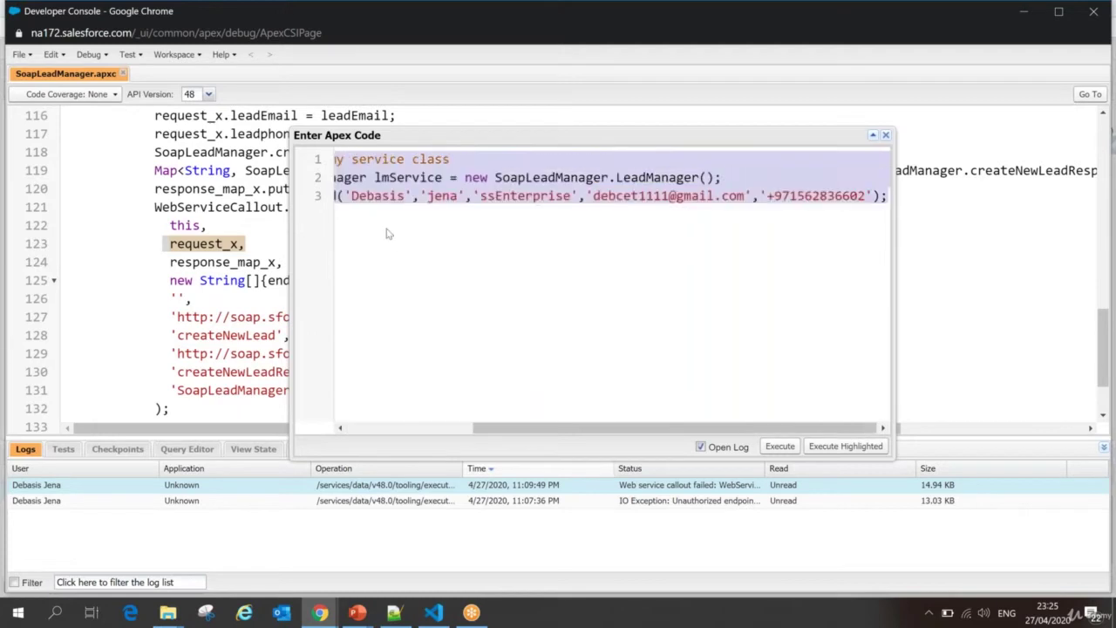
Step: Insert comments '//pre step - 1 need to access session' and '//session i need to pass with my web service soap call' at the top
{"action": "left_click", "coordinate": [412, 159]}
{"action": "key", "text": "Home"}
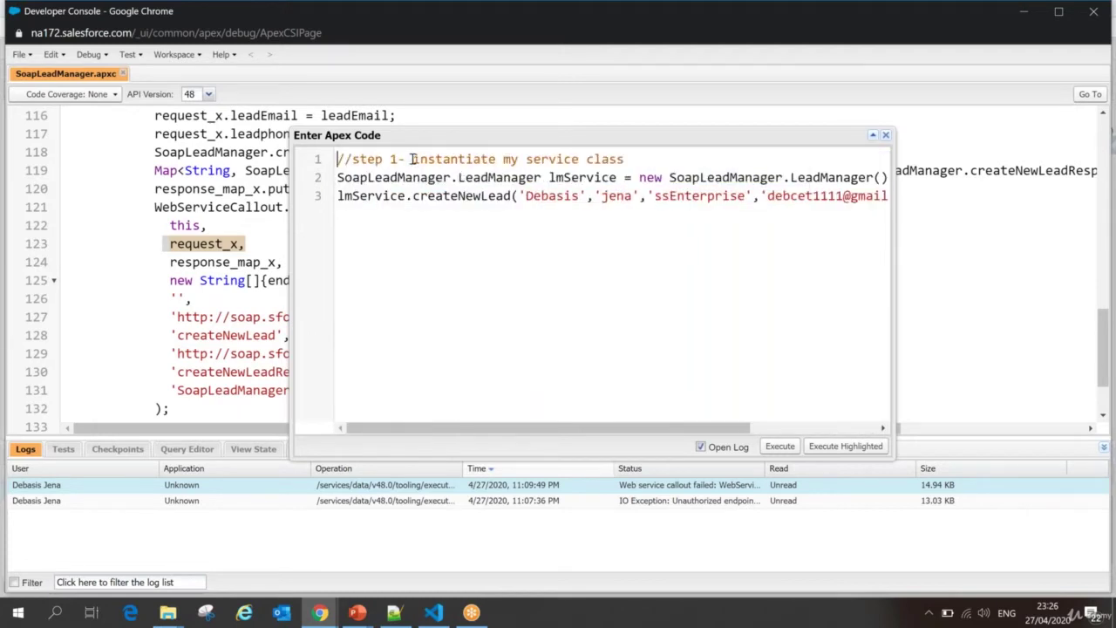
{"action": "key", "text": "Return"}
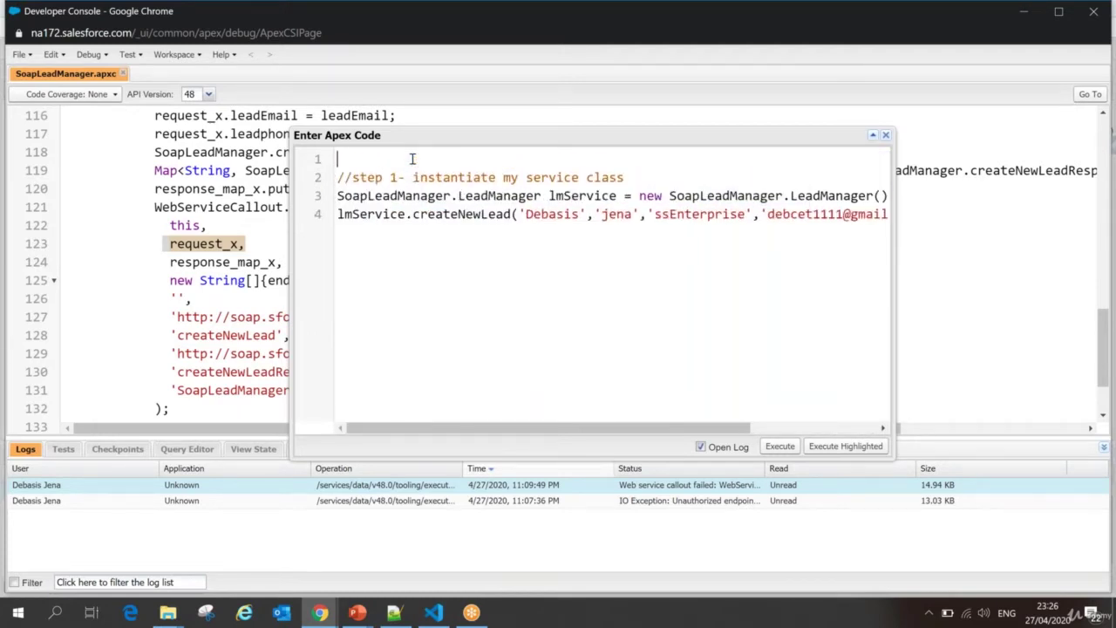
{"action": "type", "text": "//pre step - 1 need to access sessio"}
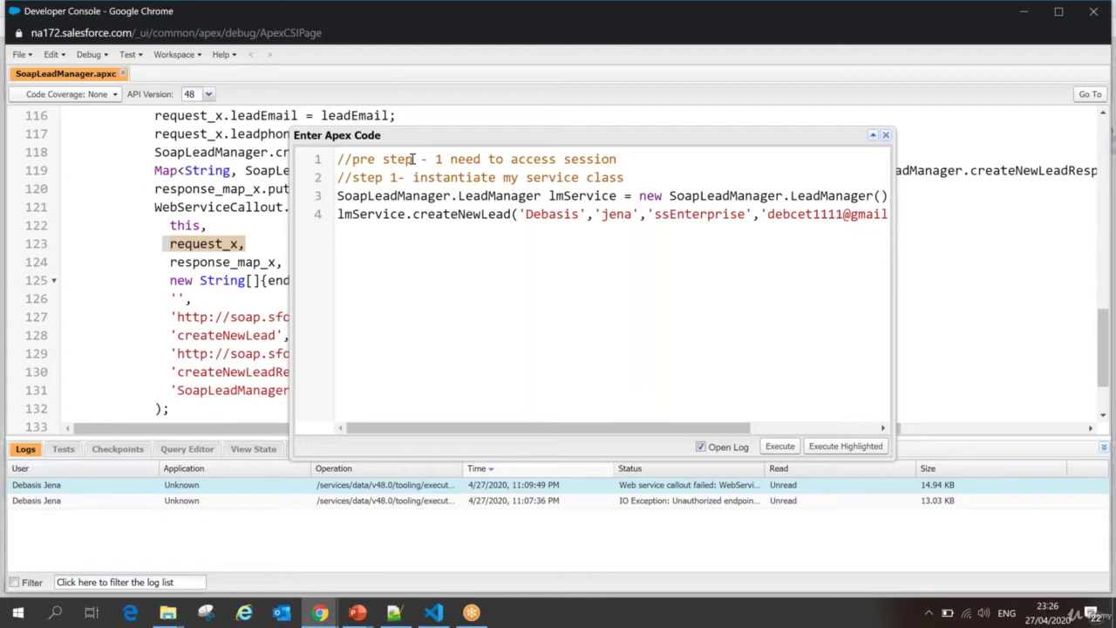
{"action": "type", "text": "n"}
{"action": "key", "text": "Return"}
{"action": "key", "text": "Return"}
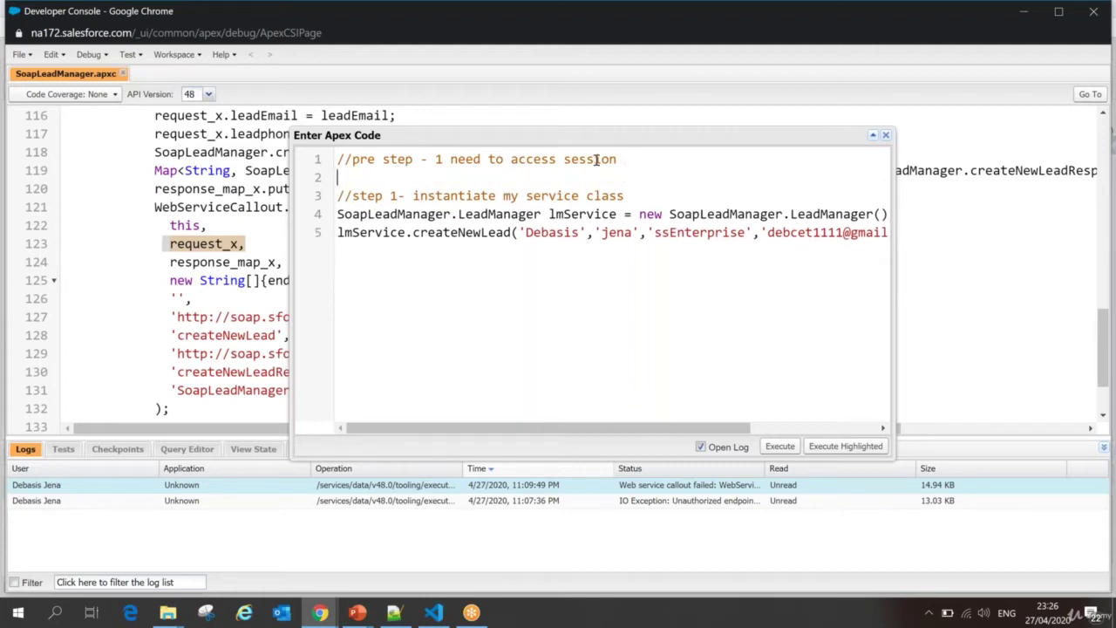
{"action": "type", "text": "//sess"}
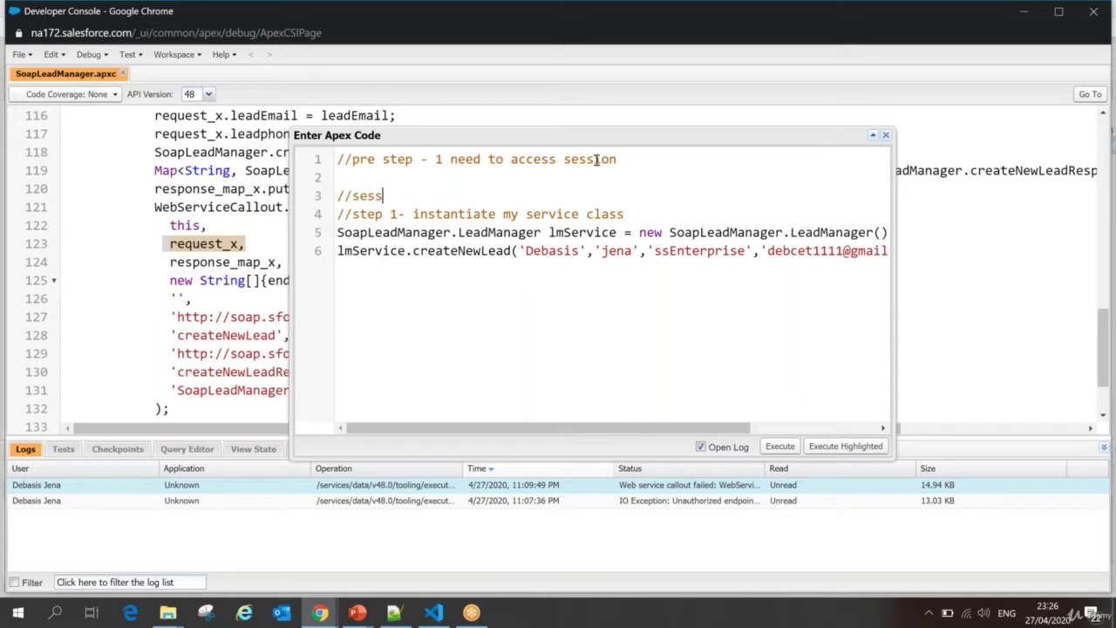
{"action": "type", "text": "ion i need to pass w"}
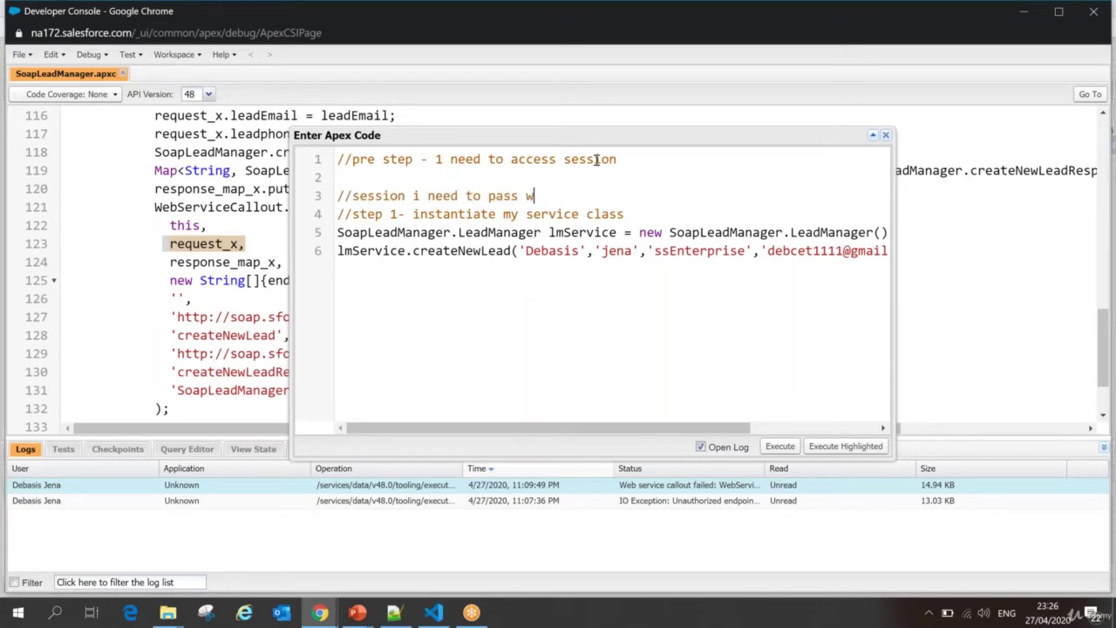
{"action": "type", "text": "ith my web service soap "}
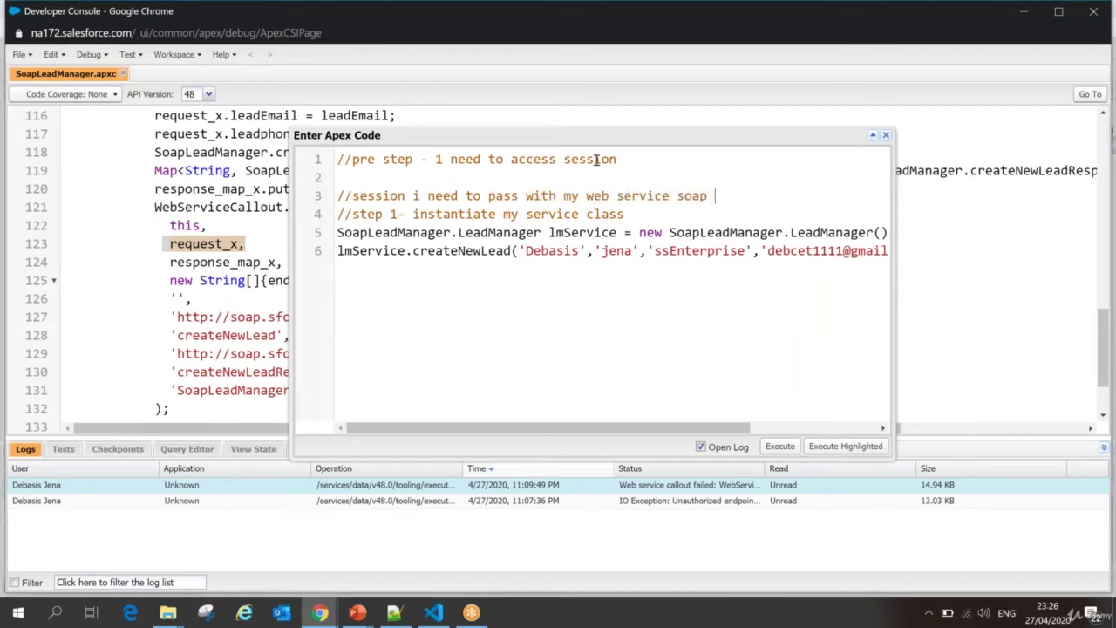
{"action": "type", "text": "call"}
{"action": "key", "text": "Return"}
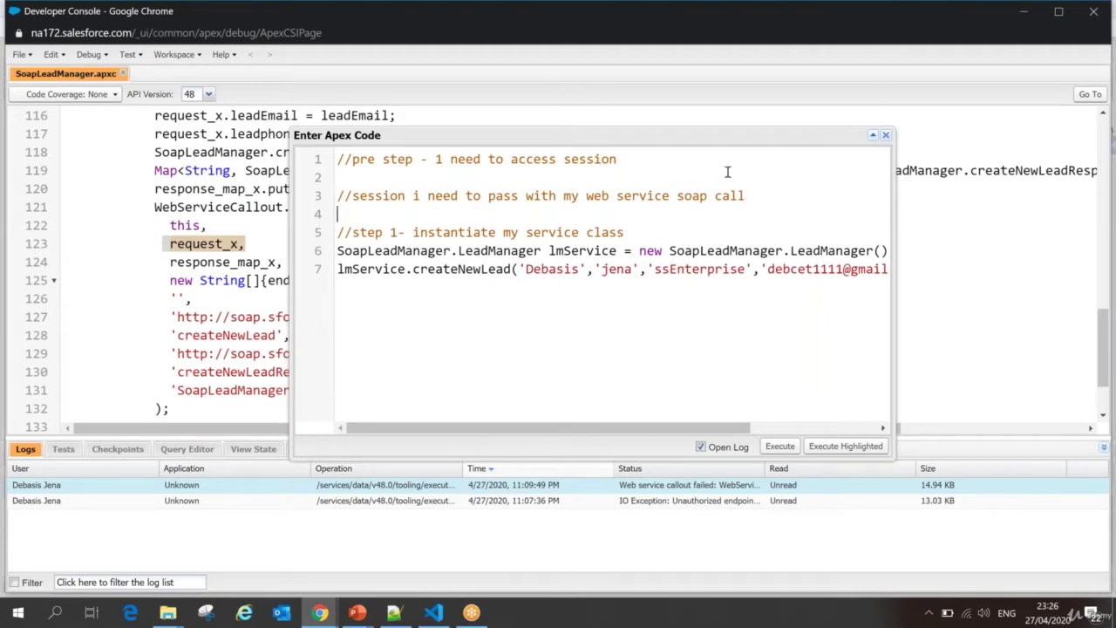
Step: Capitalise the 'I' in the session comment
{"action": "left_click", "coordinate": [418, 198]}
{"action": "key", "text": "BackSpace"}
{"action": "type", "text": "I"}
{"action": "left_click", "coordinate": [323, 616]}
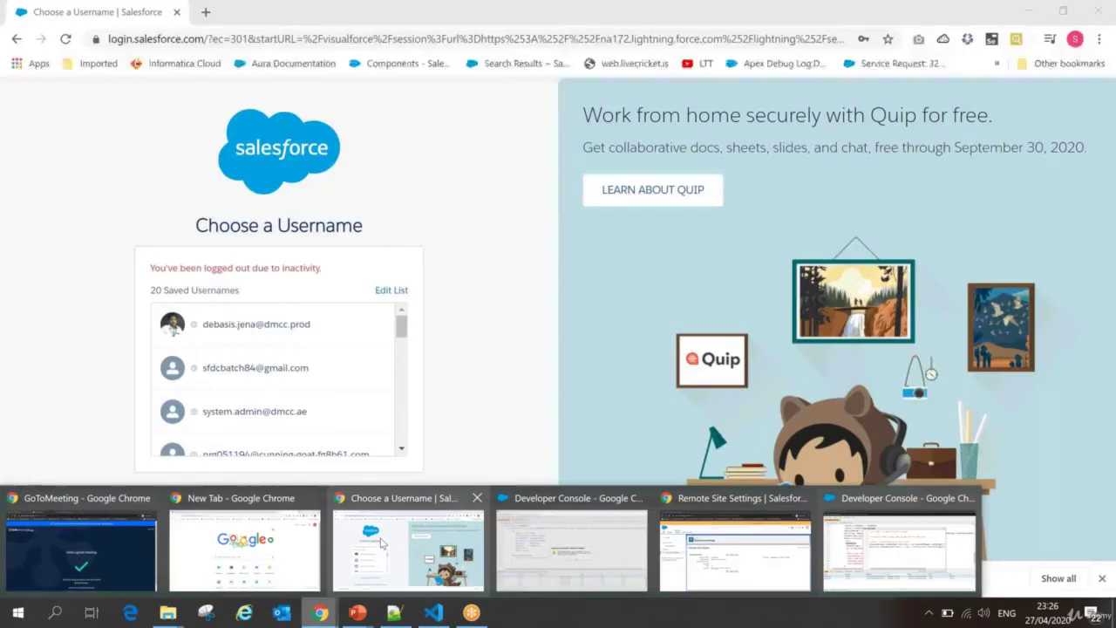
Step: Log in to Salesforce with a different username and its password, skipping mobile phone registration
{"action": "left_click", "coordinate": [381, 543]}
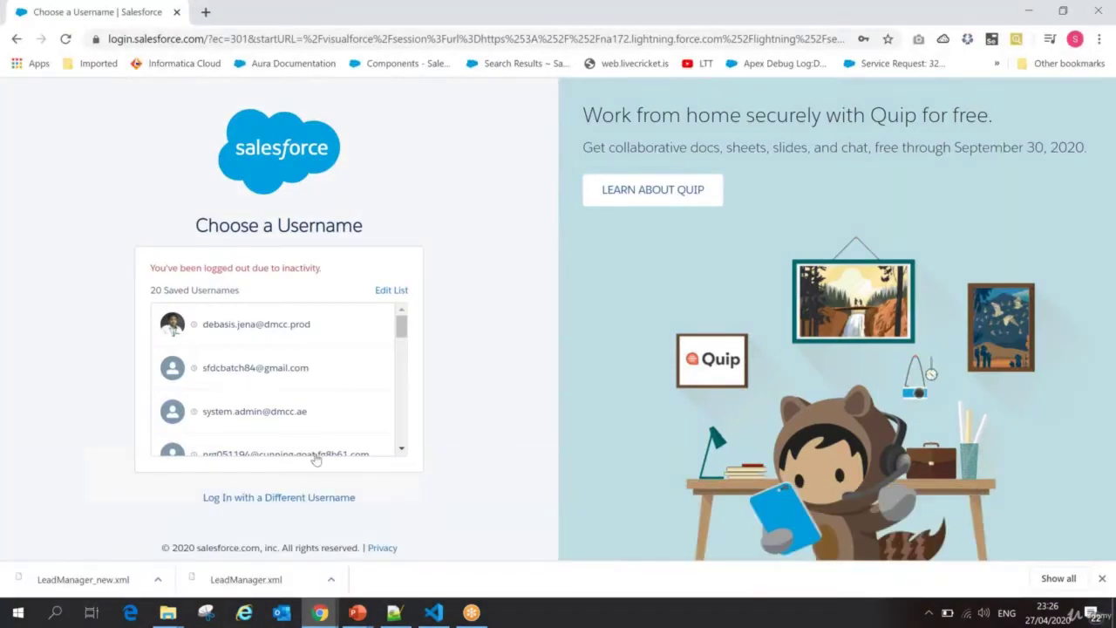
{"action": "left_click", "coordinate": [296, 497]}
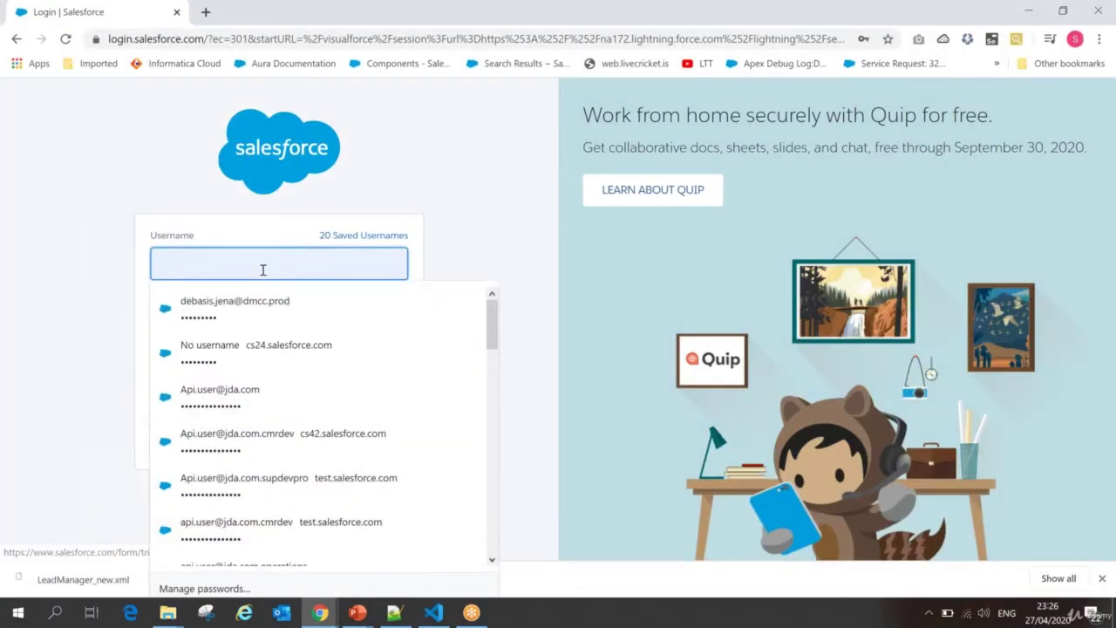
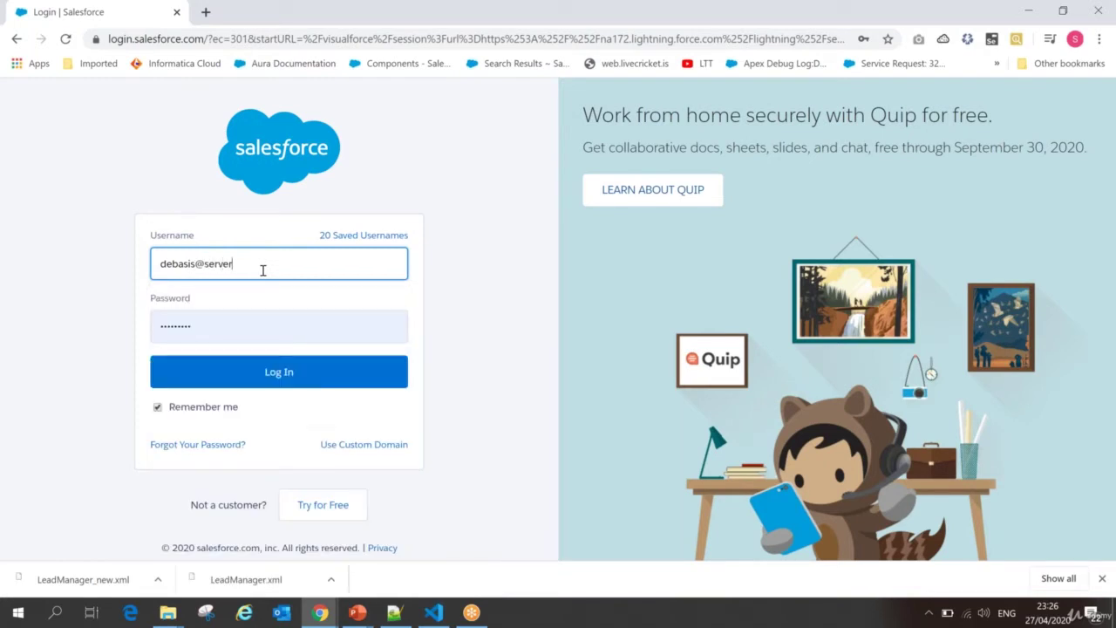
{"action": "key", "text": "Tab"}
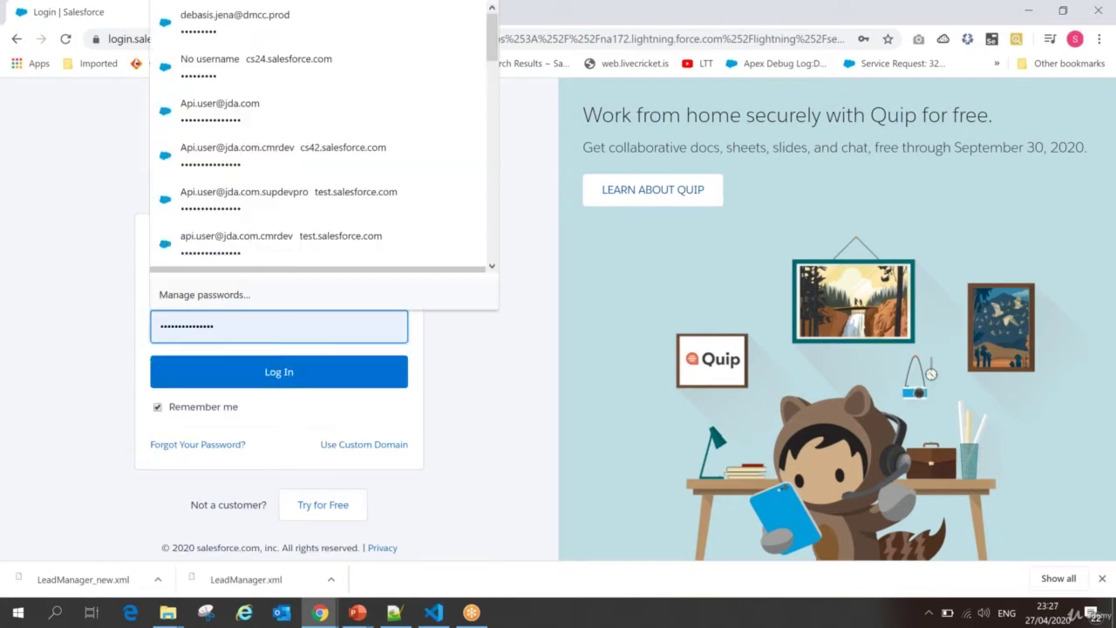
{"action": "double_click", "coordinate": [218, 329]}
{"action": "type", "text": "••"}
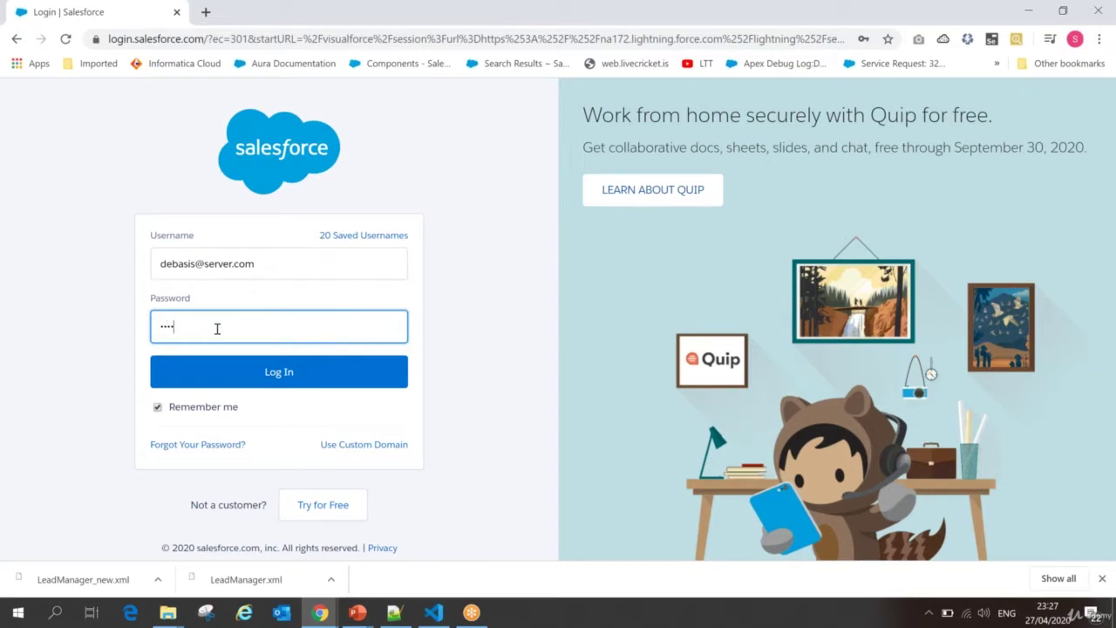
{"action": "key", "text": "Return"}
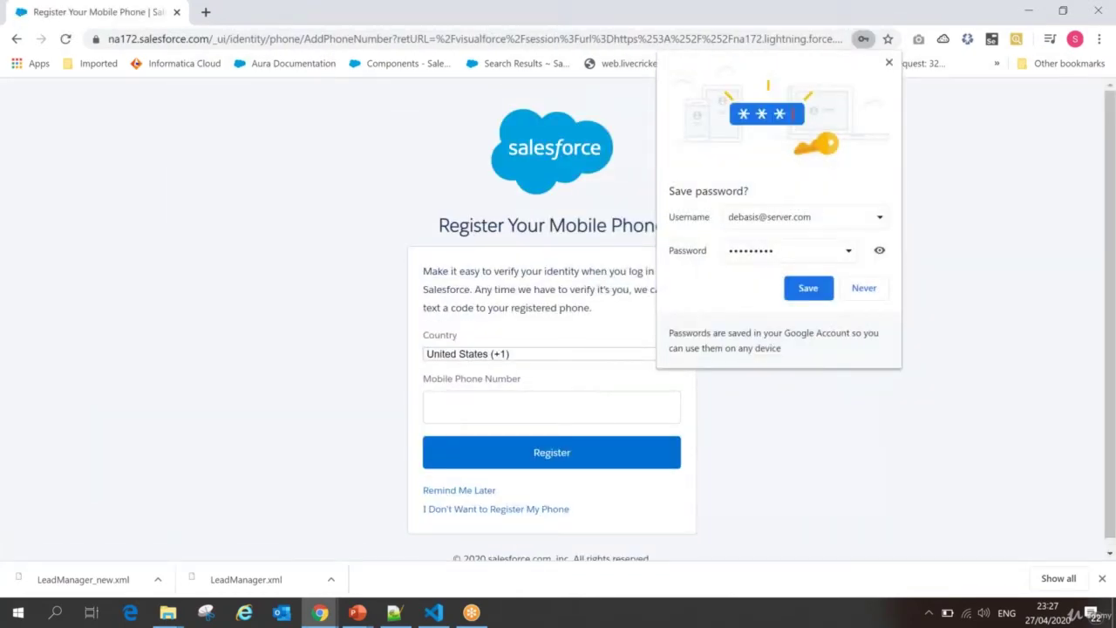
{"action": "left_click", "coordinate": [461, 491]}
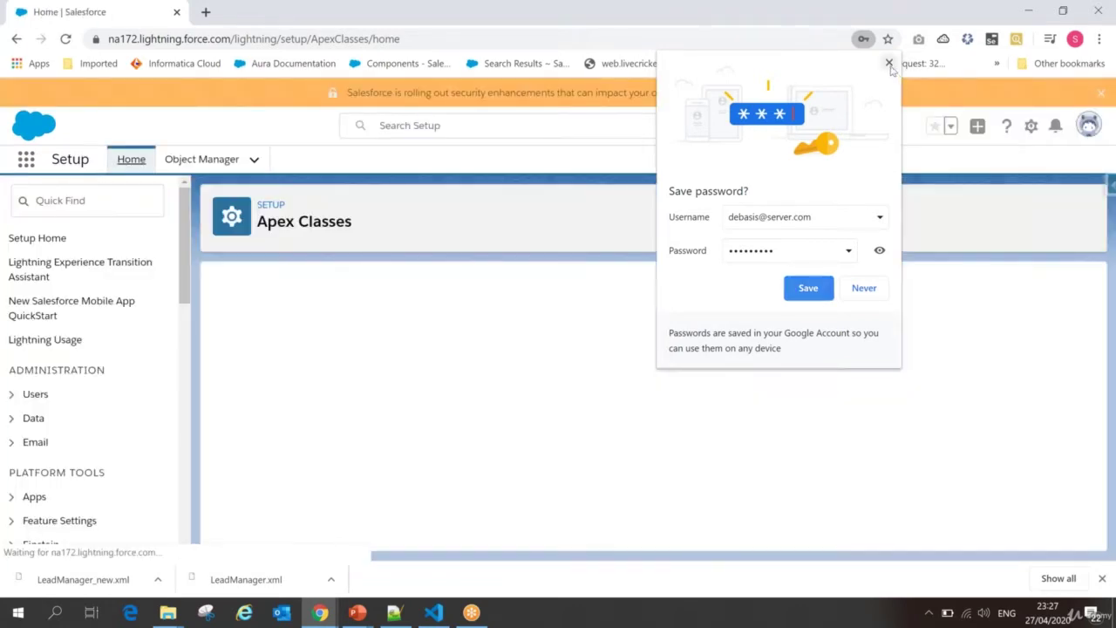
Step: Dismiss the save-password prompt and filter the Setup menu by 'api' to show Integrations > API
{"action": "left_click", "coordinate": [534, 309]}
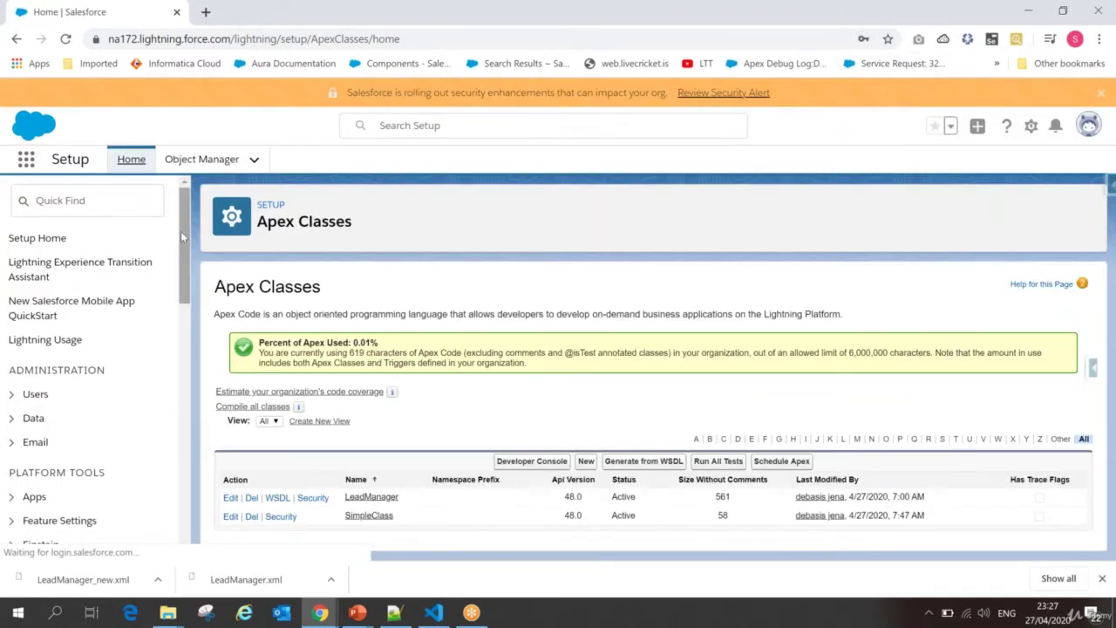
{"action": "left_click", "coordinate": [1031, 125]}
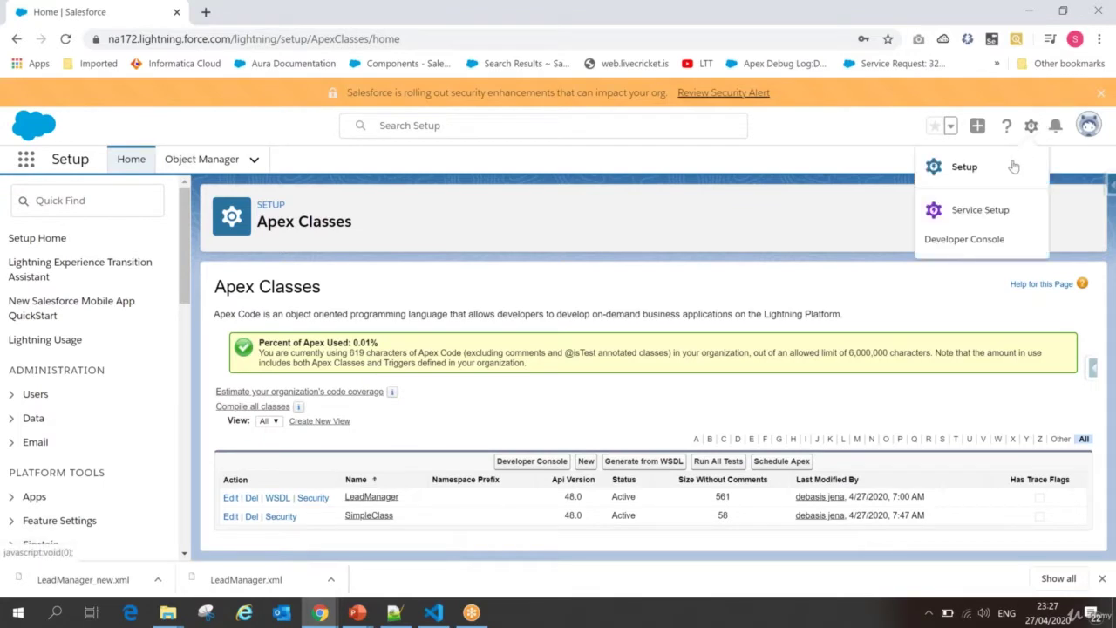
{"action": "left_click", "coordinate": [87, 193]}
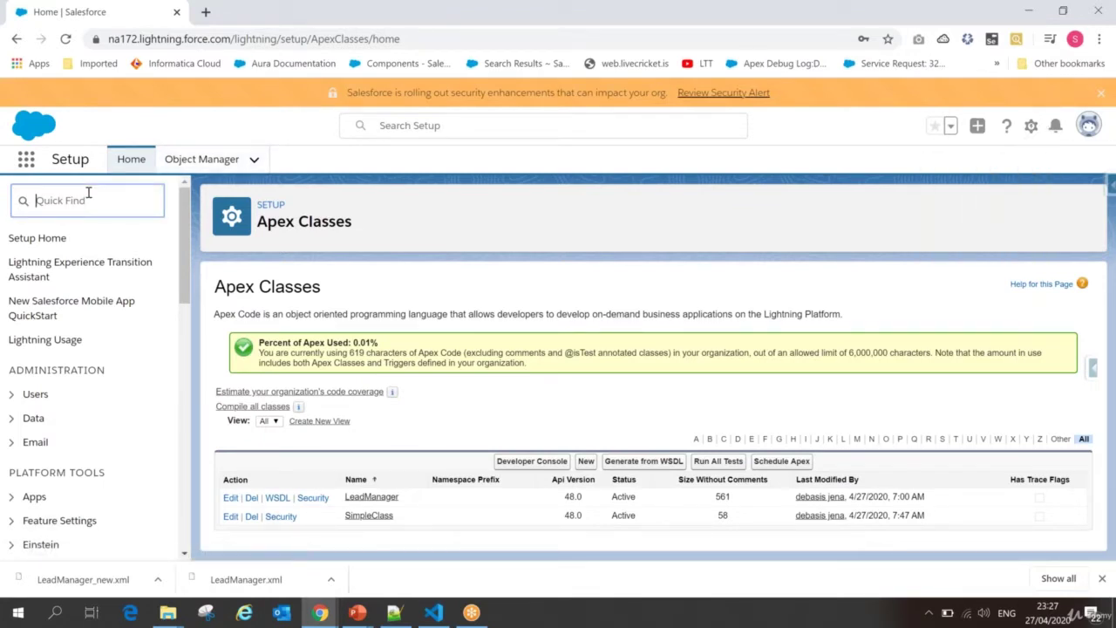
{"action": "type", "text": "api"}
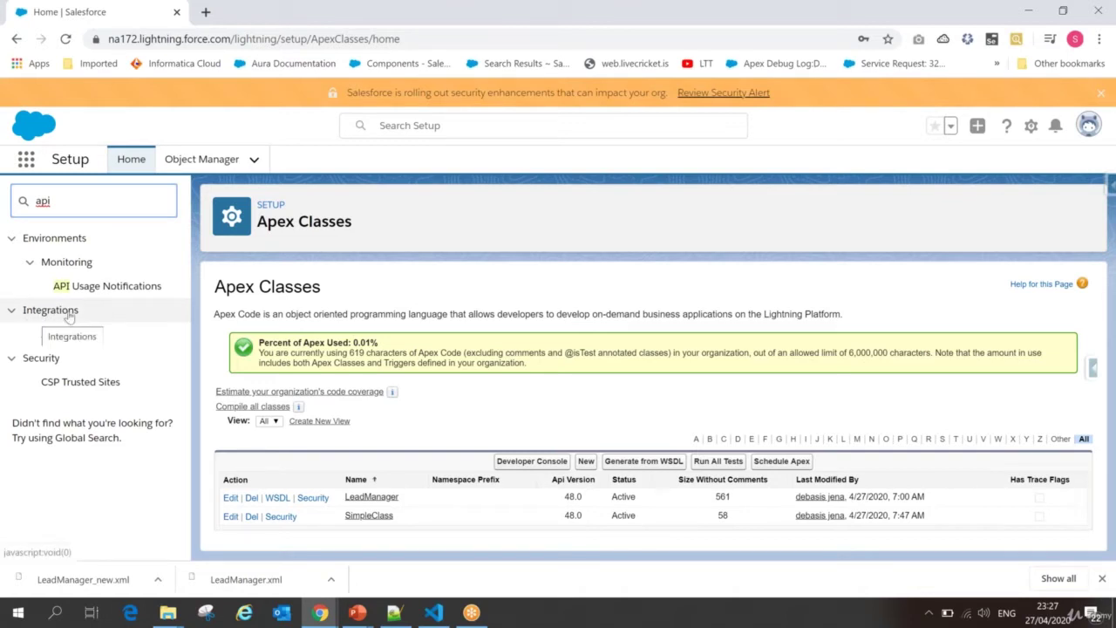
{"action": "left_click", "coordinate": [50, 334]}
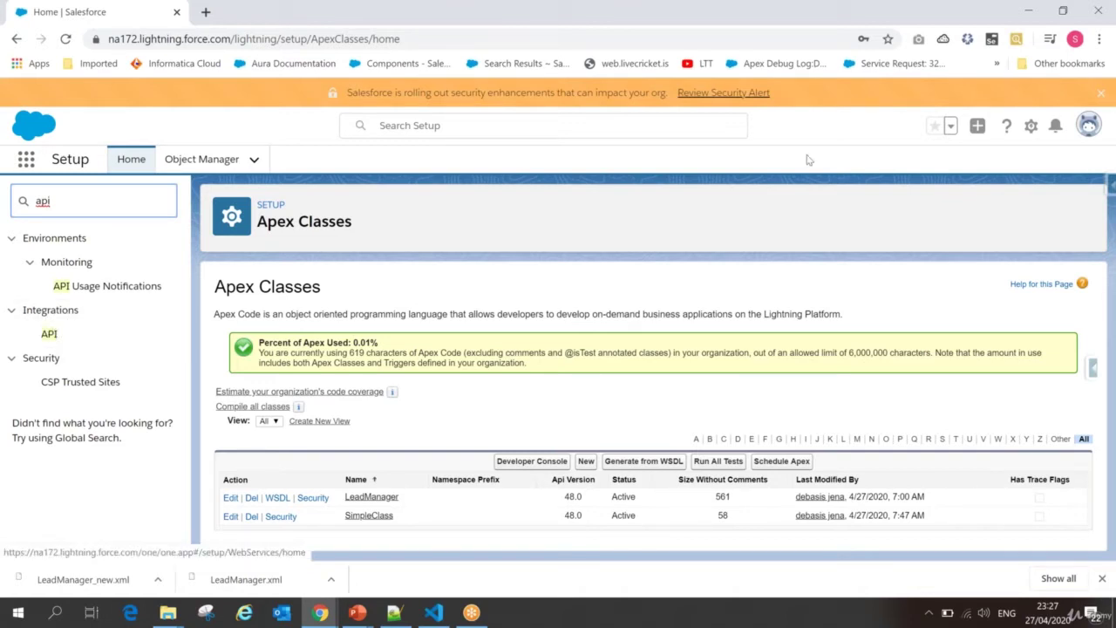
{"action": "left_click", "coordinate": [1087, 128]}
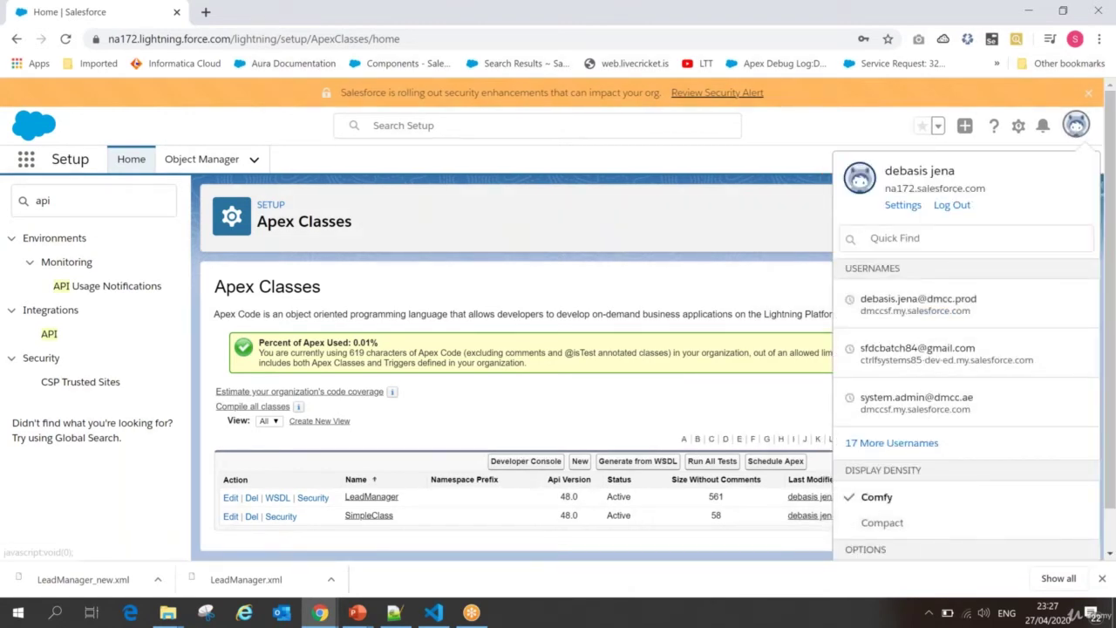
Step: Set display density to Compact, view the user detail page, then switch to Salesforce Classic
{"action": "left_click_drag", "start_coordinate": [1113, 278], "coordinate": [1072, 424]}
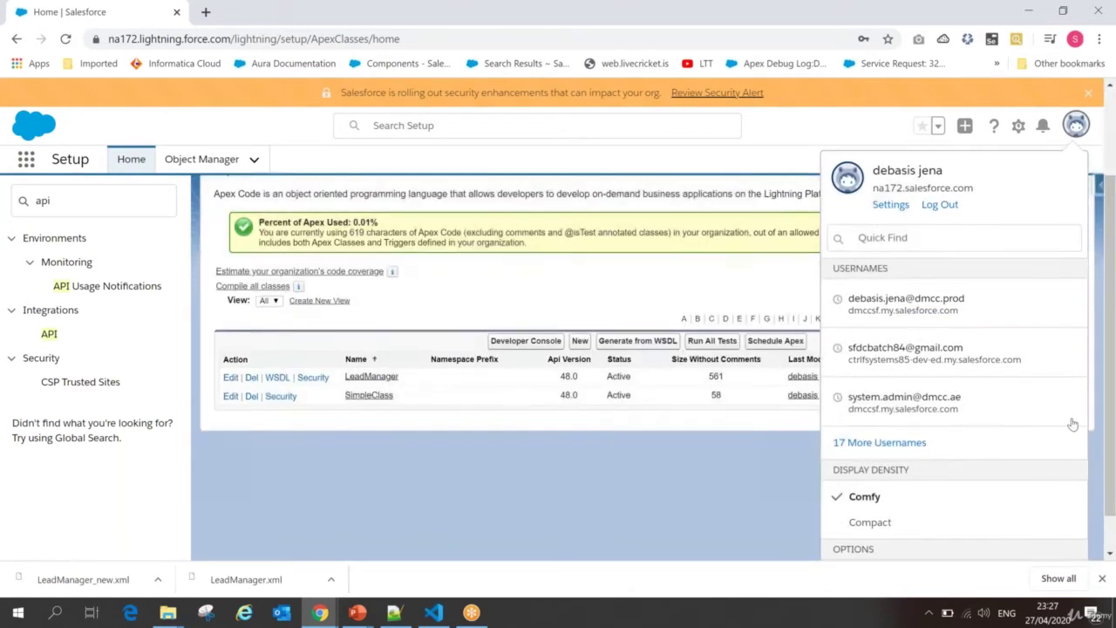
{"action": "left_click", "coordinate": [869, 522]}
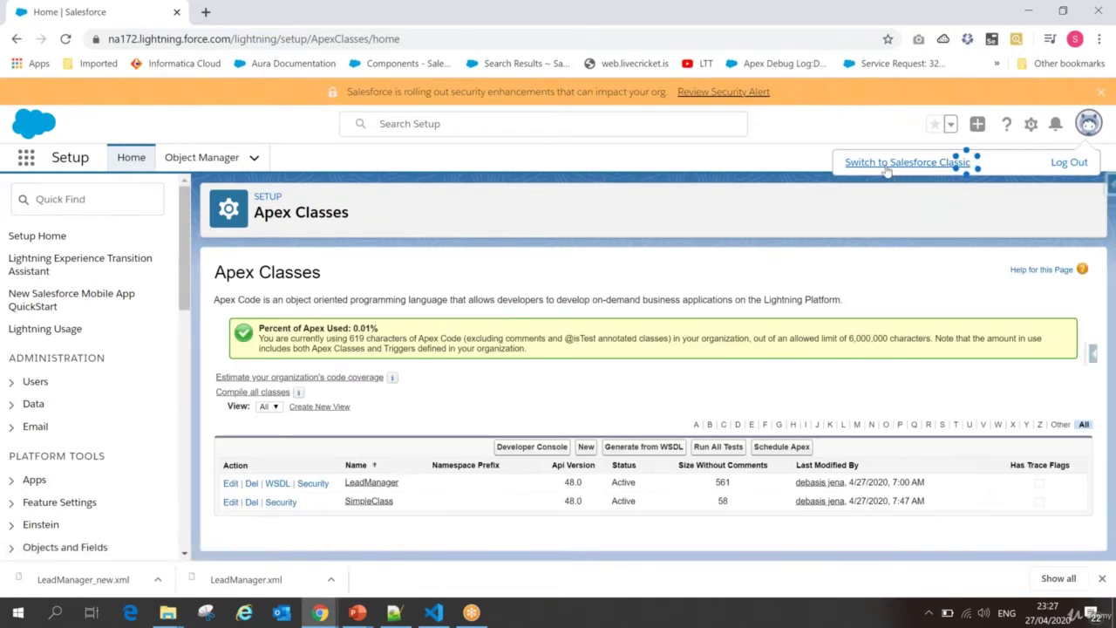
{"action": "left_click", "coordinate": [1088, 129]}
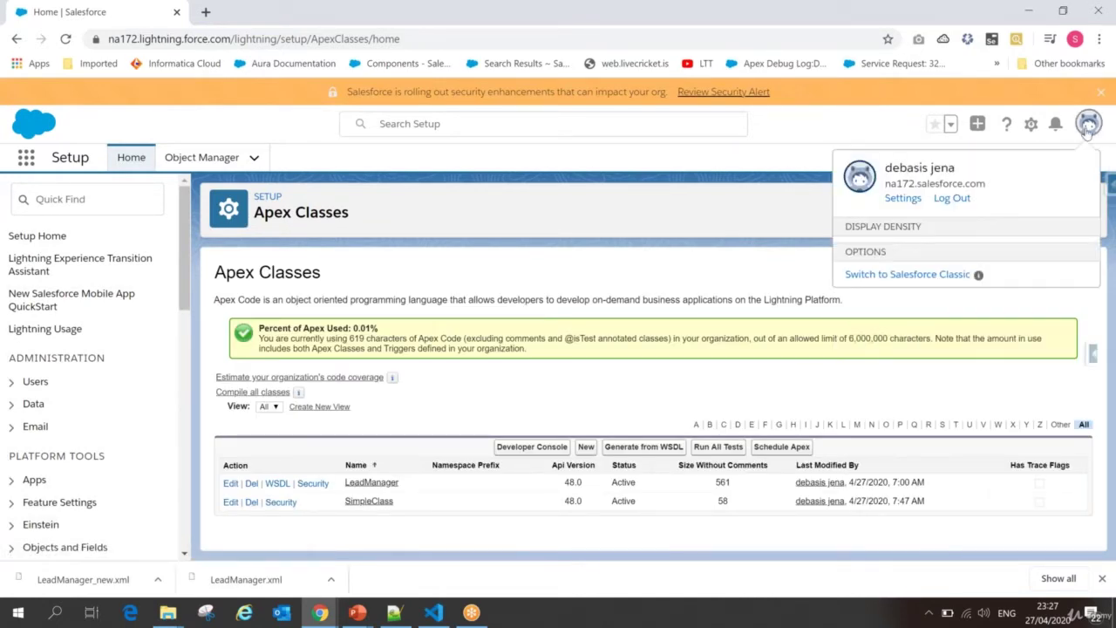
{"action": "left_click", "coordinate": [939, 519]}
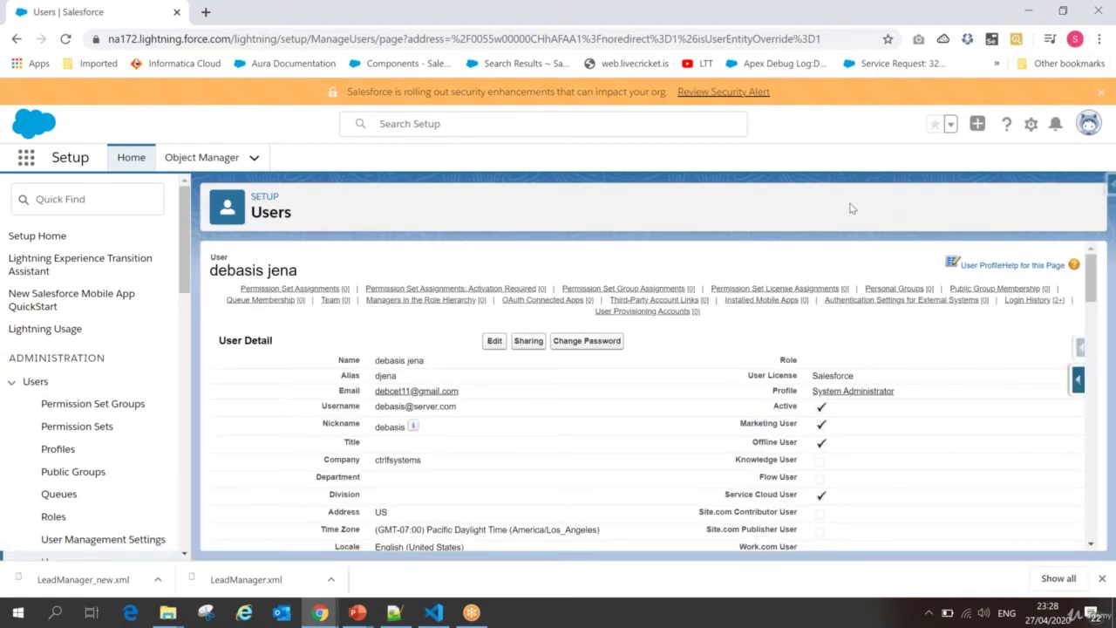
{"action": "left_click", "coordinate": [1088, 123]}
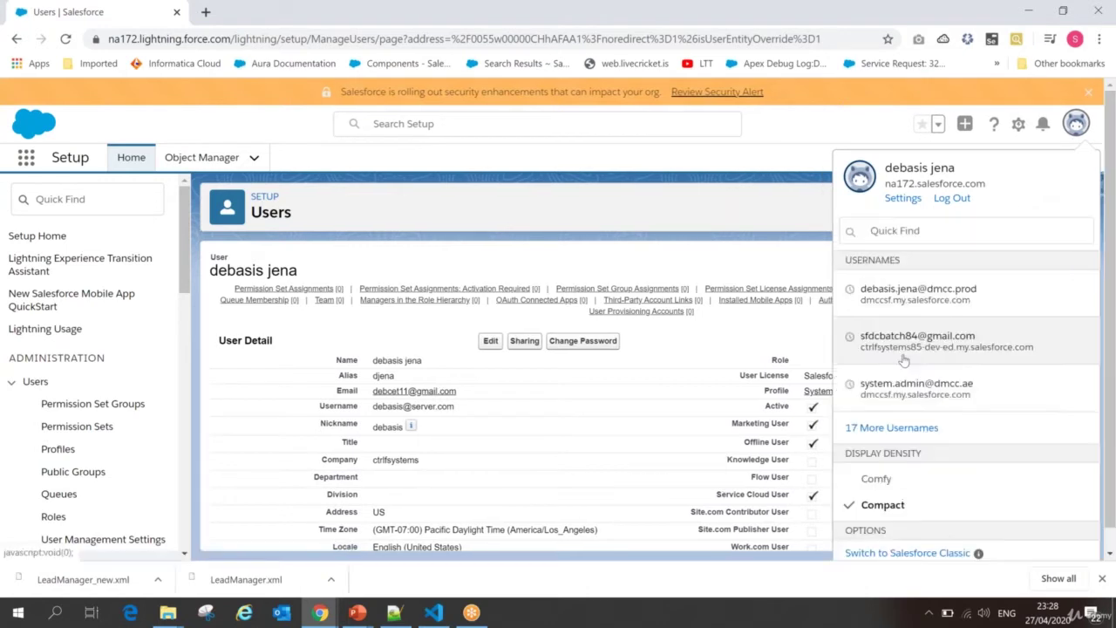
{"action": "left_click", "coordinate": [929, 553]}
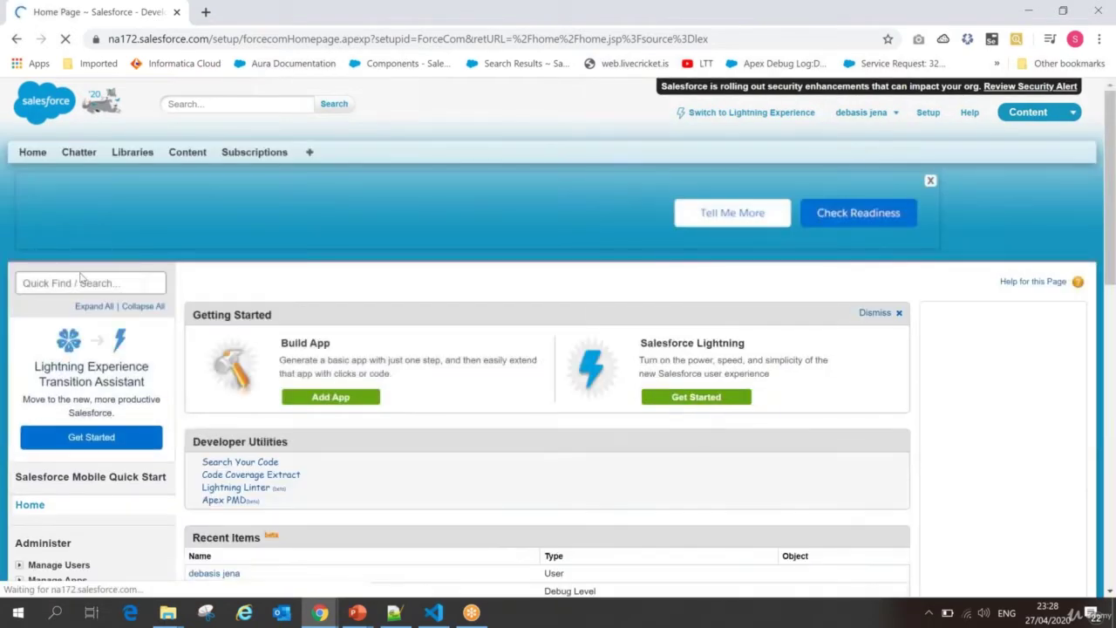
Step: Search 'api' in Classic Setup, view the API WSDL page, then return to Lightning Experience
{"action": "left_click", "coordinate": [57, 280]}
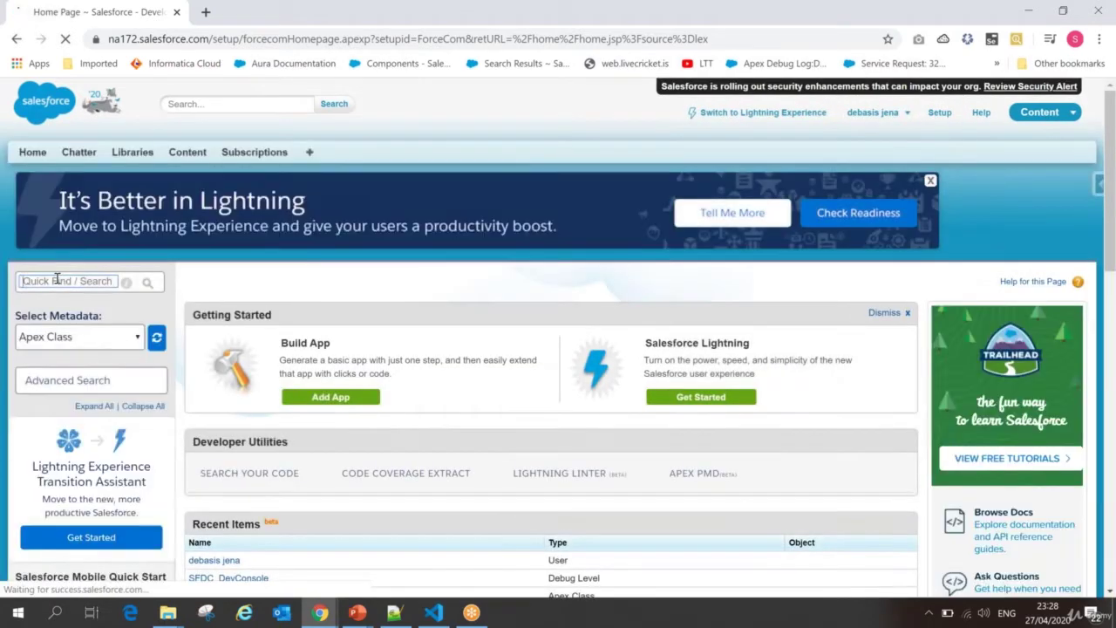
{"action": "type", "text": "api"}
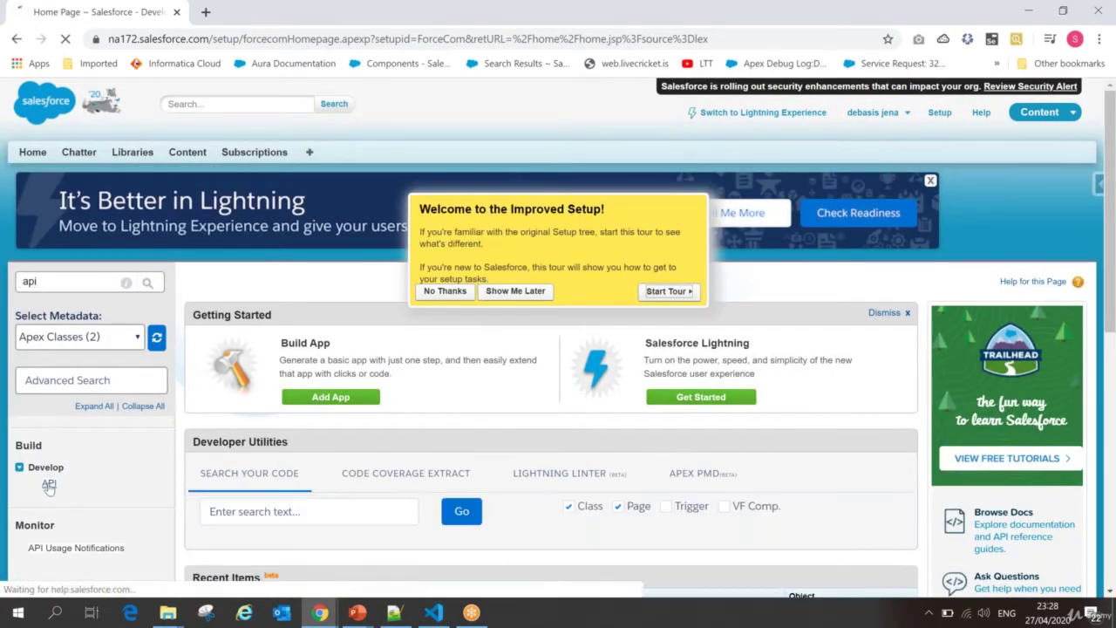
{"action": "left_click", "coordinate": [49, 485]}
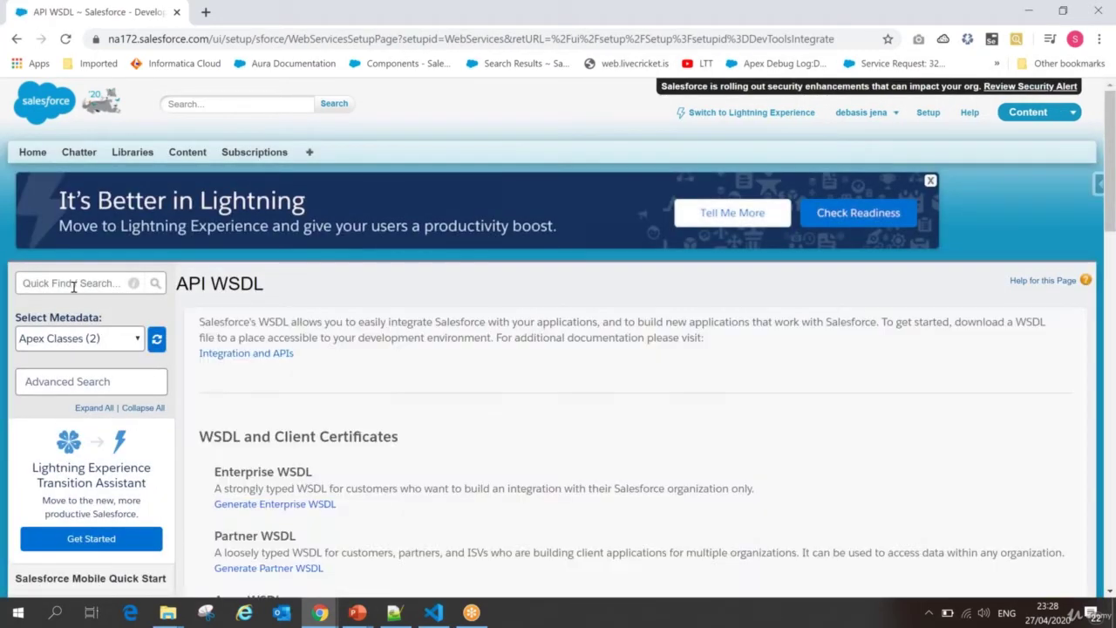
{"action": "left_click", "coordinate": [74, 285]}
{"action": "type", "text": "api"}
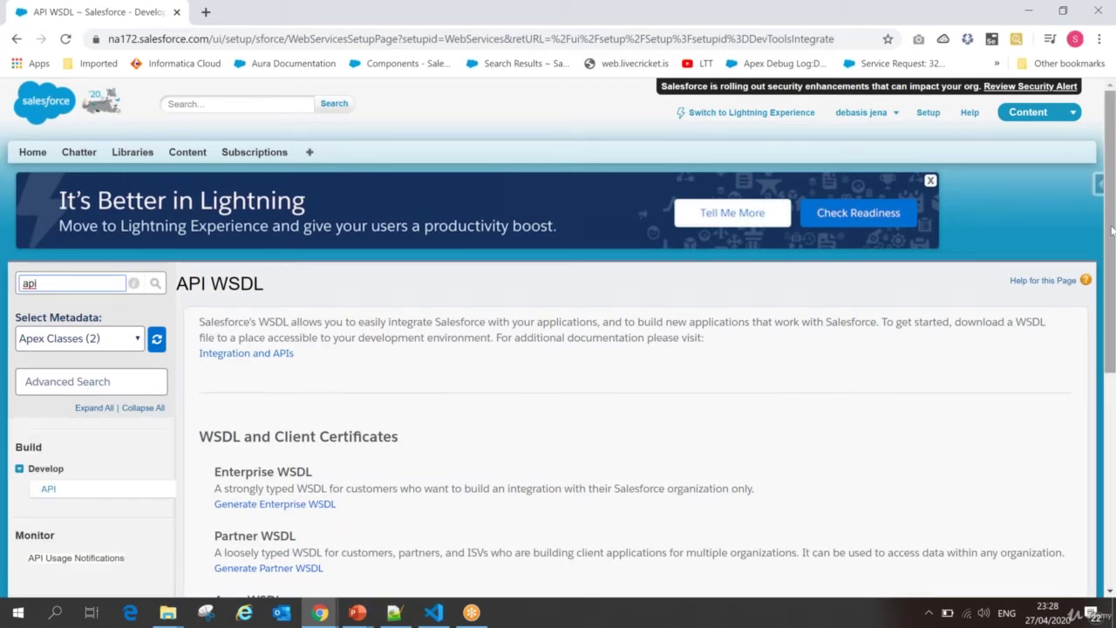
{"action": "left_click_drag", "start_coordinate": [1113, 235], "coordinate": [1114, 140]}
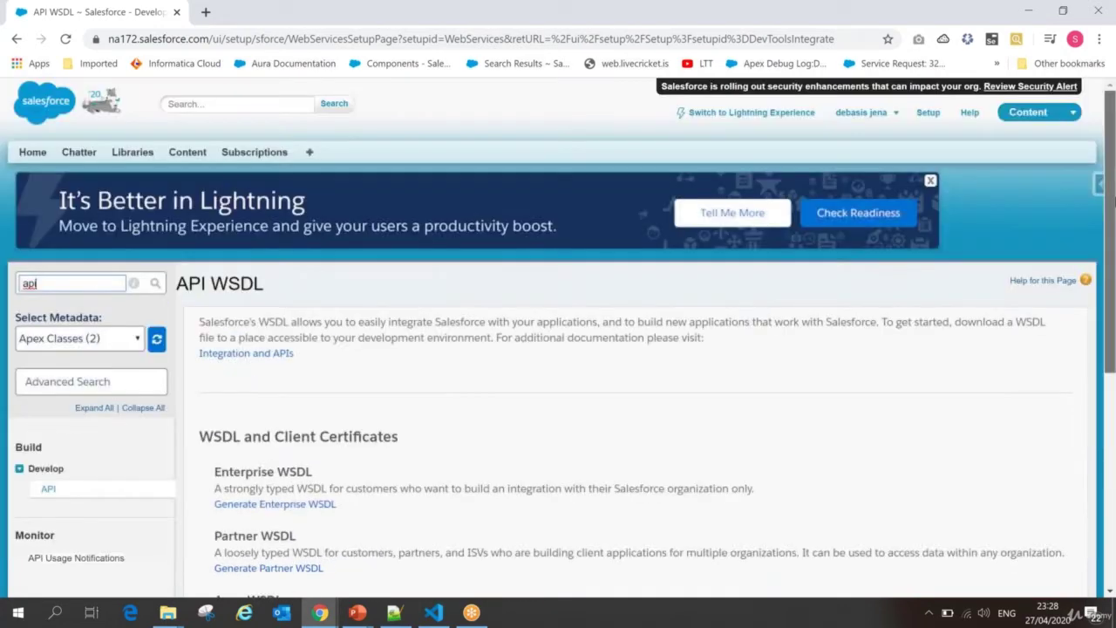
{"action": "left_click", "coordinate": [748, 113]}
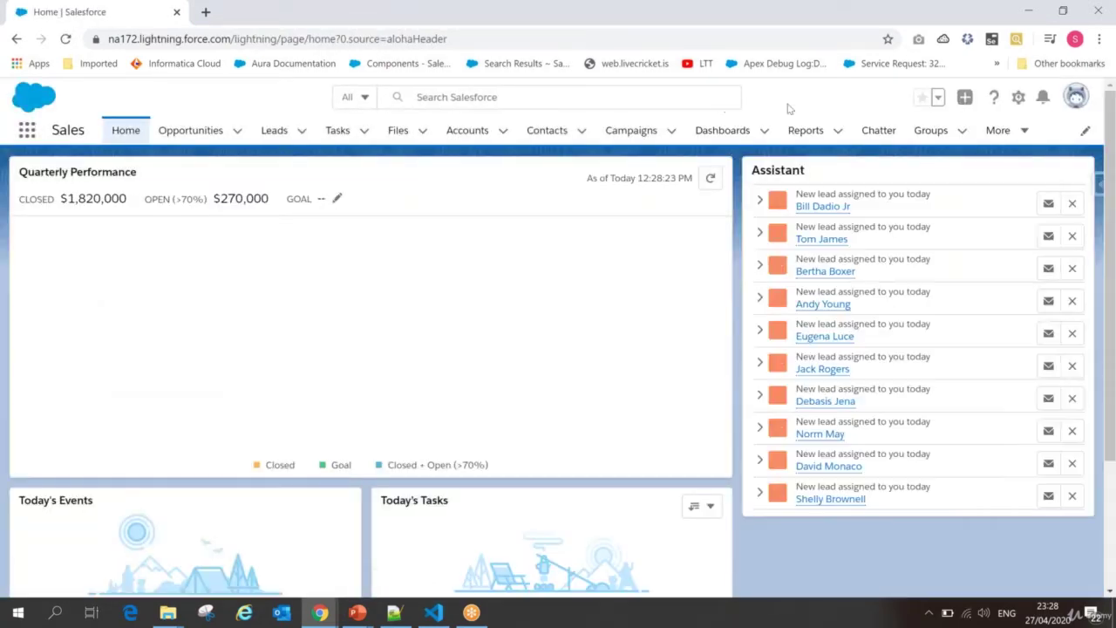
Step: Open Setup in a new tab and search 'api' to reach the Integrations API page
{"action": "left_click", "coordinate": [1019, 97]}
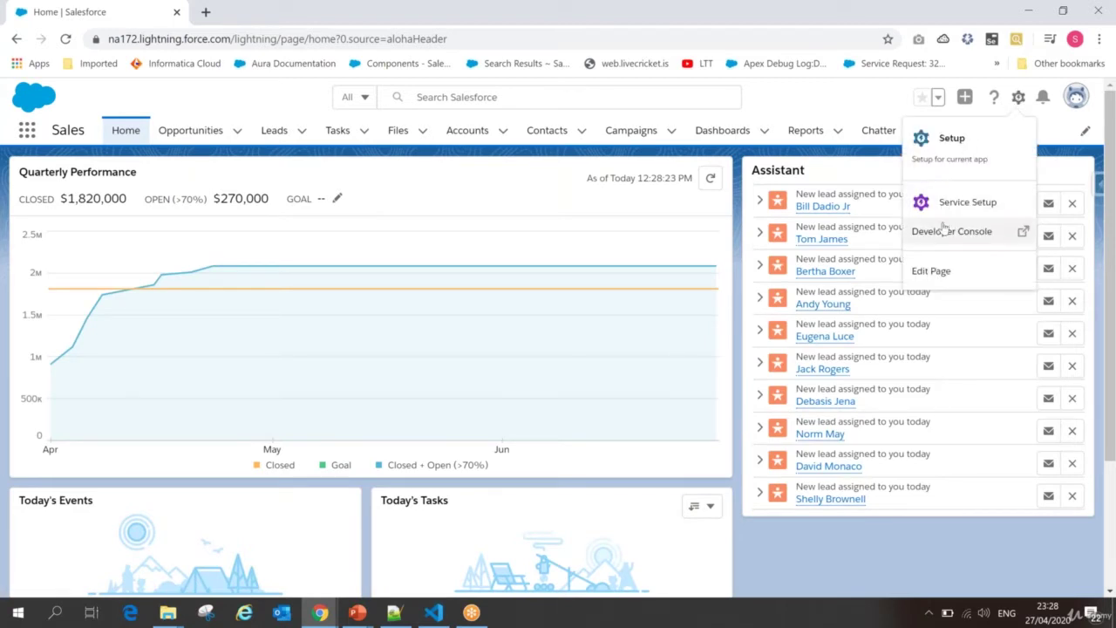
{"action": "left_click", "coordinate": [958, 154]}
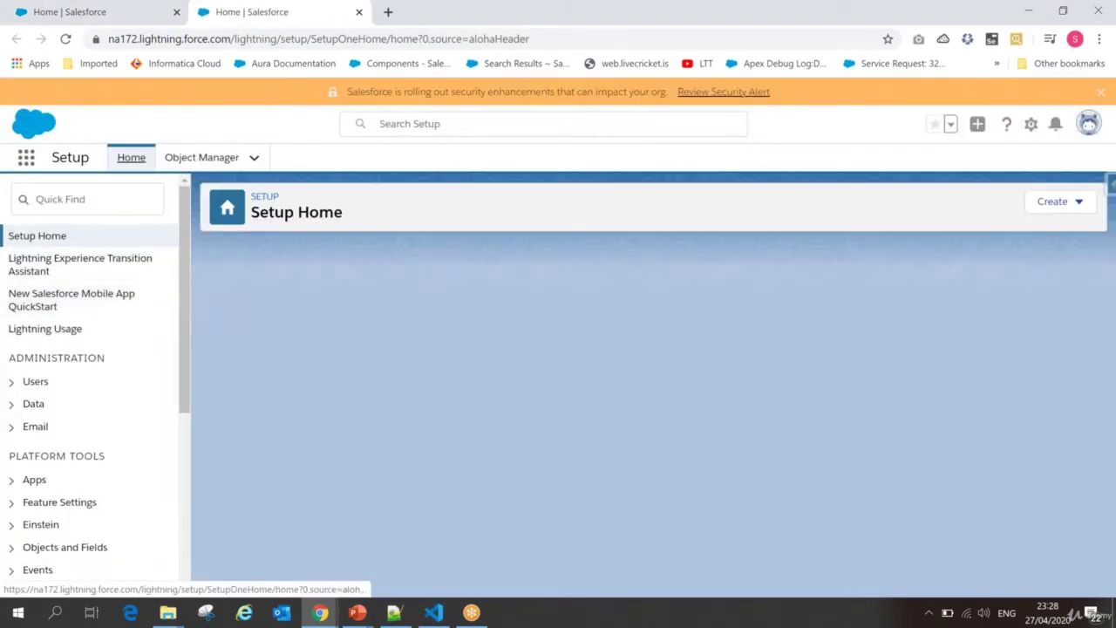
{"action": "left_click", "coordinate": [74, 200]}
{"action": "type", "text": "a"}
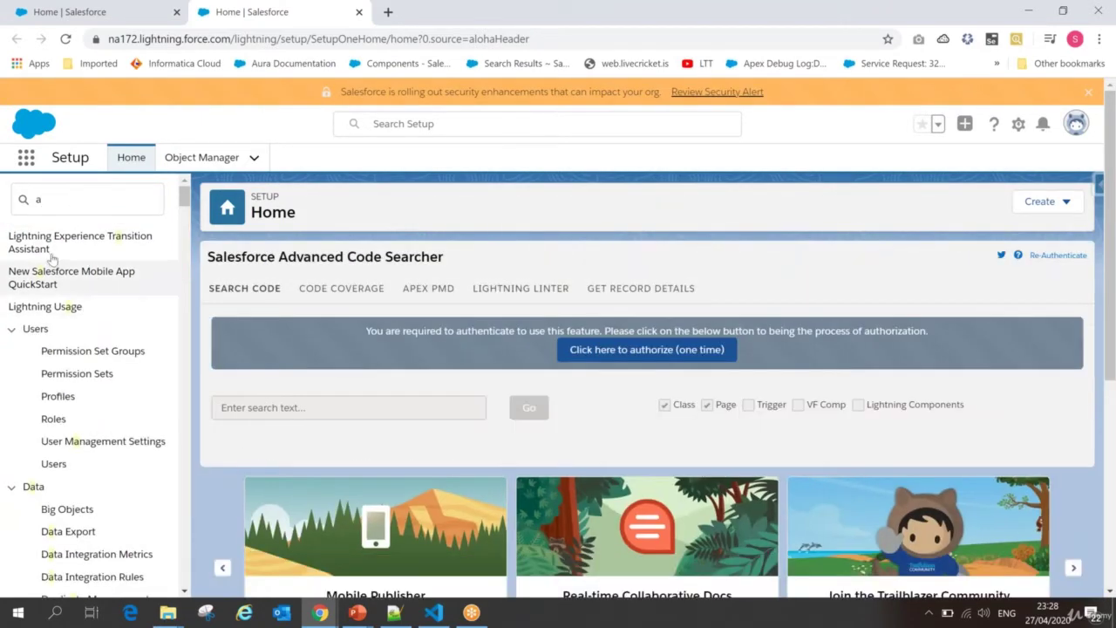
{"action": "left_click", "coordinate": [54, 202]}
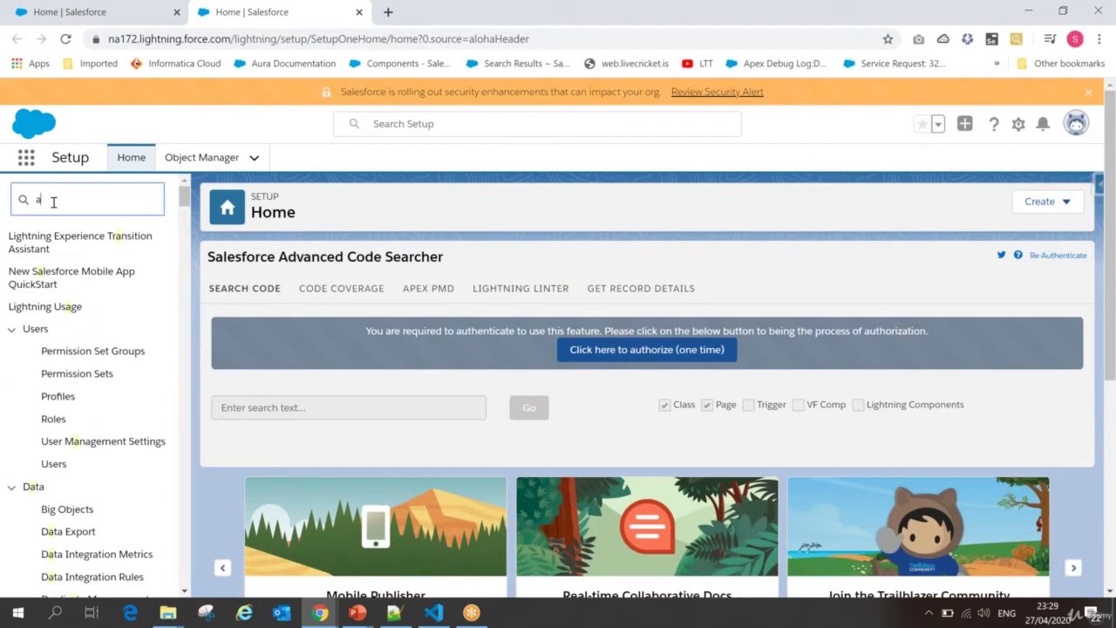
{"action": "type", "text": "pi"}
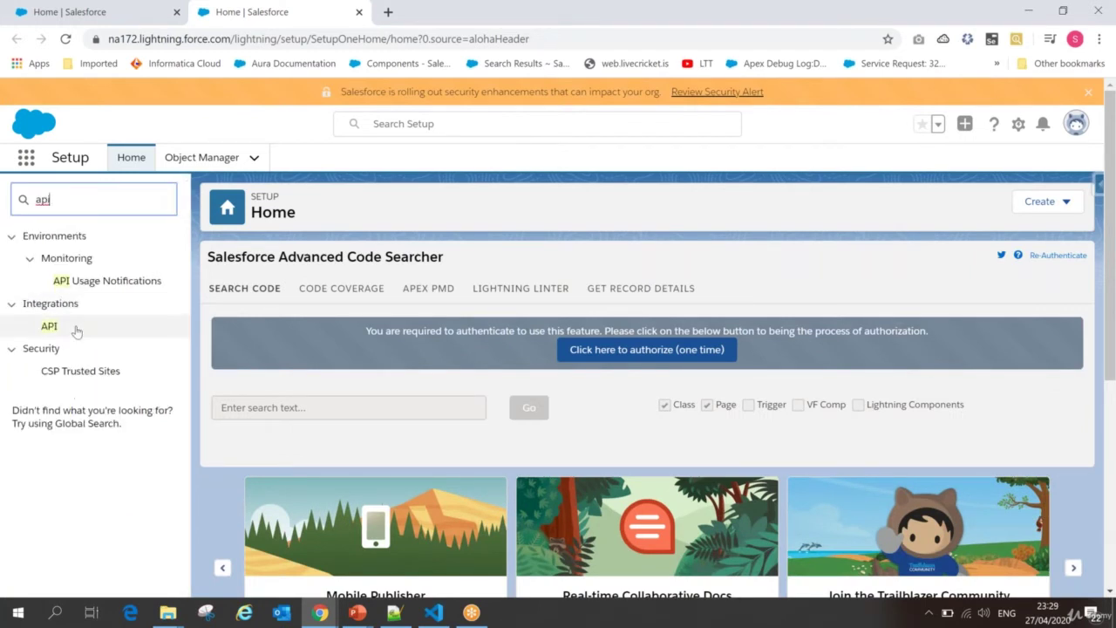
{"action": "left_click", "coordinate": [50, 327]}
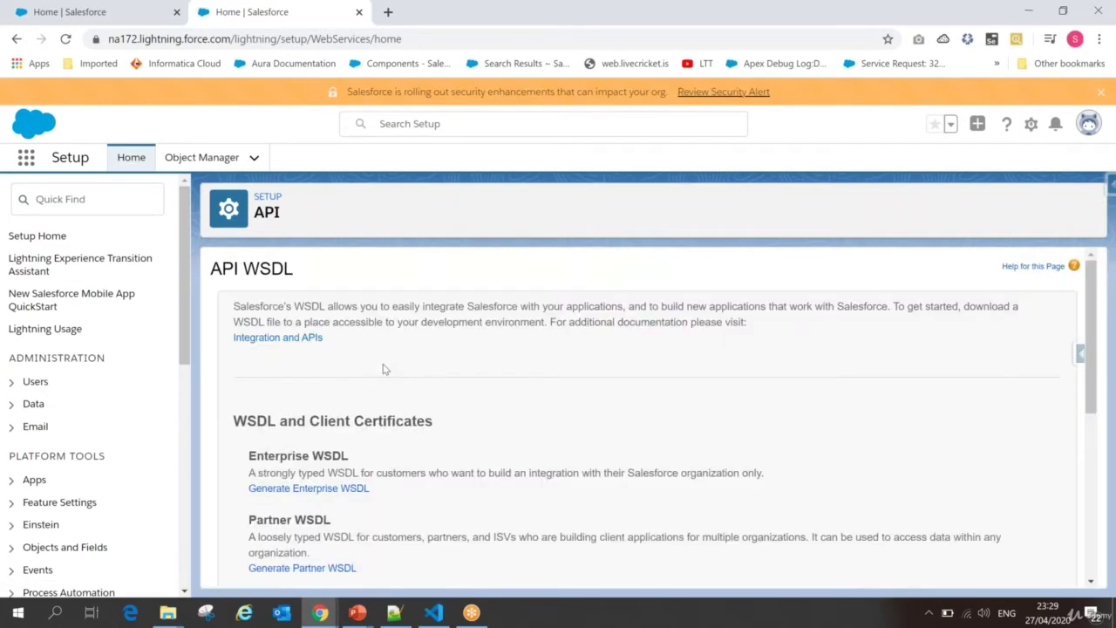
{"action": "left_click_drag", "start_coordinate": [246, 463], "coordinate": [373, 446]}
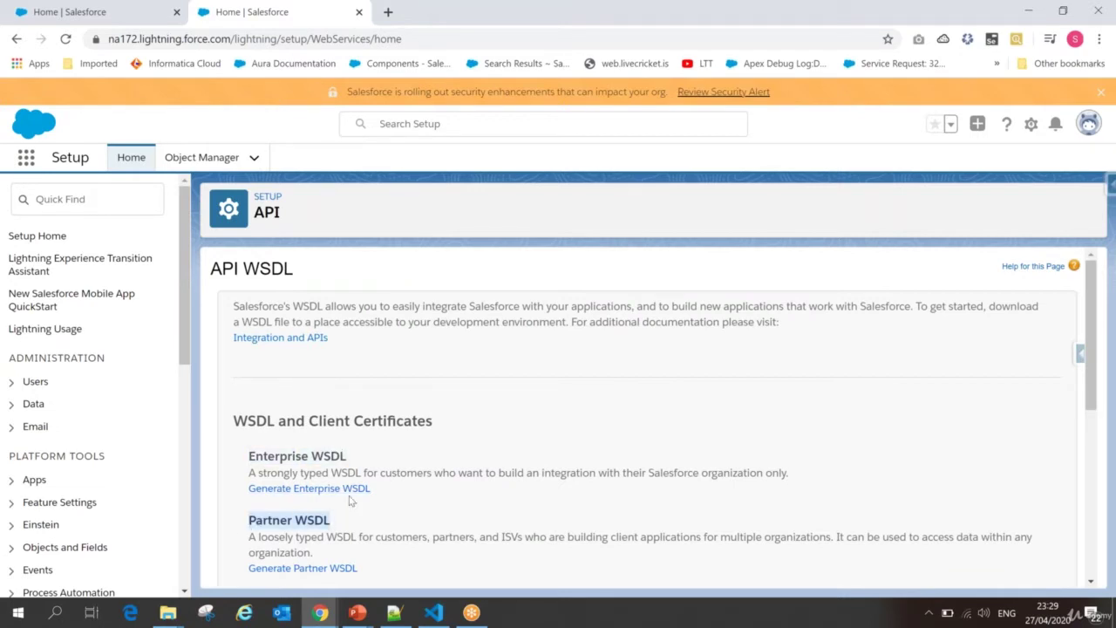
{"action": "left_click_drag", "start_coordinate": [293, 306], "coordinate": [324, 305]}
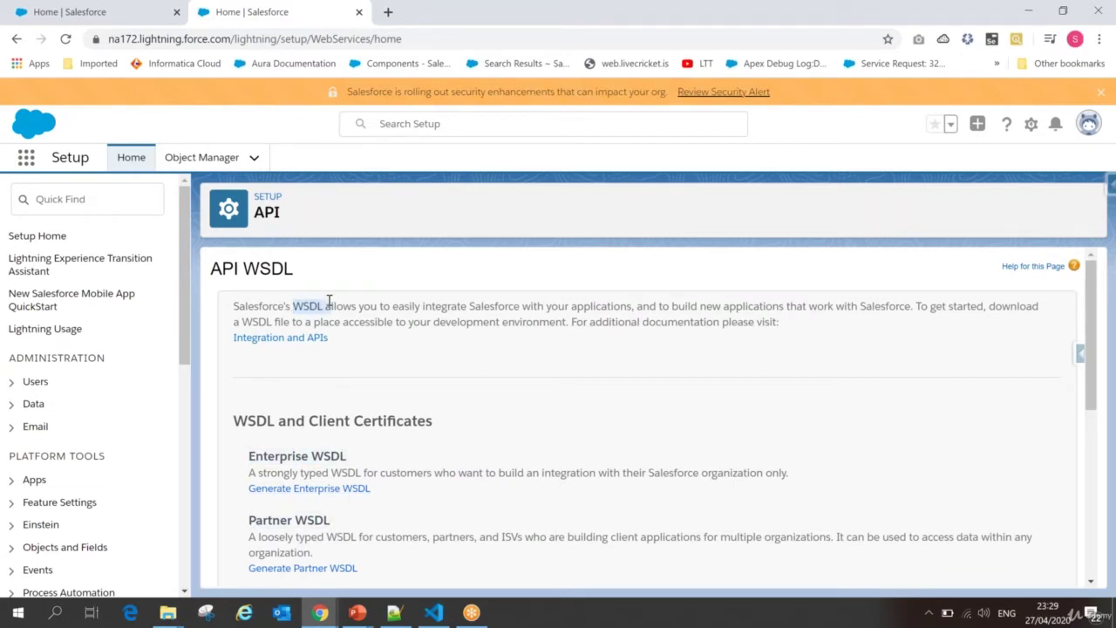
{"action": "left_click_drag", "start_coordinate": [392, 307], "coordinate": [886, 302]}
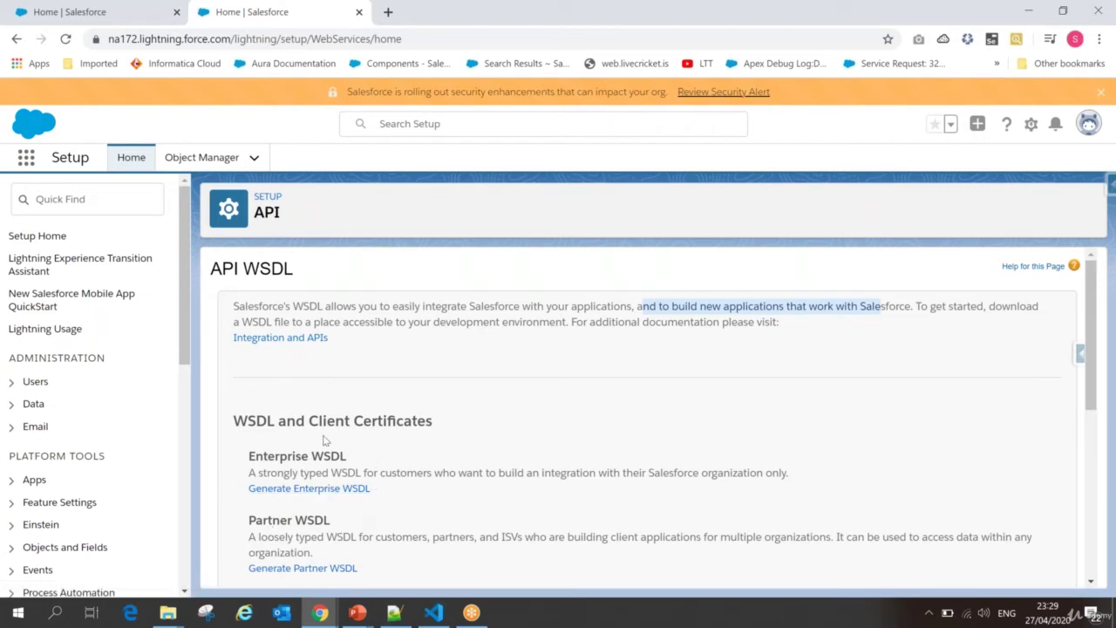
{"action": "left_click", "coordinate": [321, 614]}
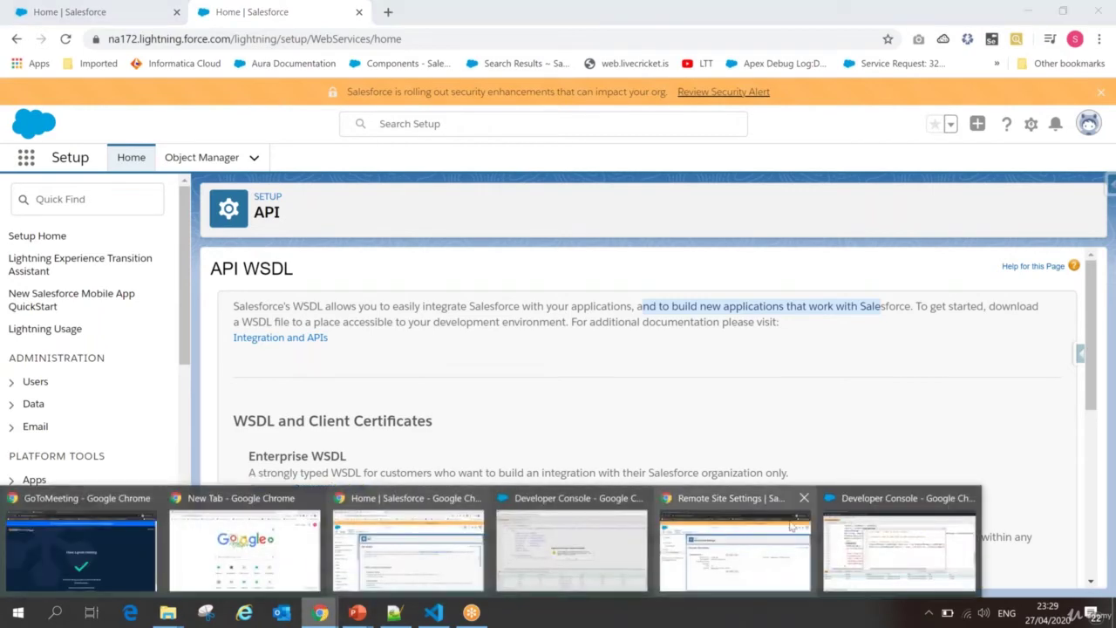
Step: Execute the whole anonymous Apex block, getting INVALID_SESSION_ID, then start the PowerPoint slide show
{"action": "left_click", "coordinate": [862, 534]}
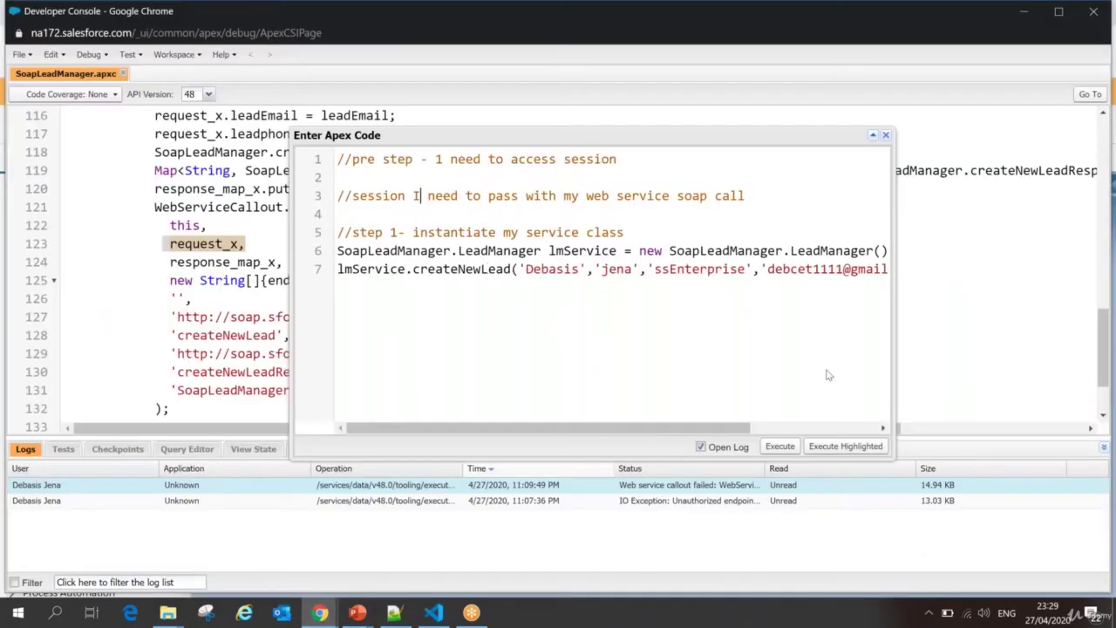
{"action": "left_click", "coordinate": [836, 449]}
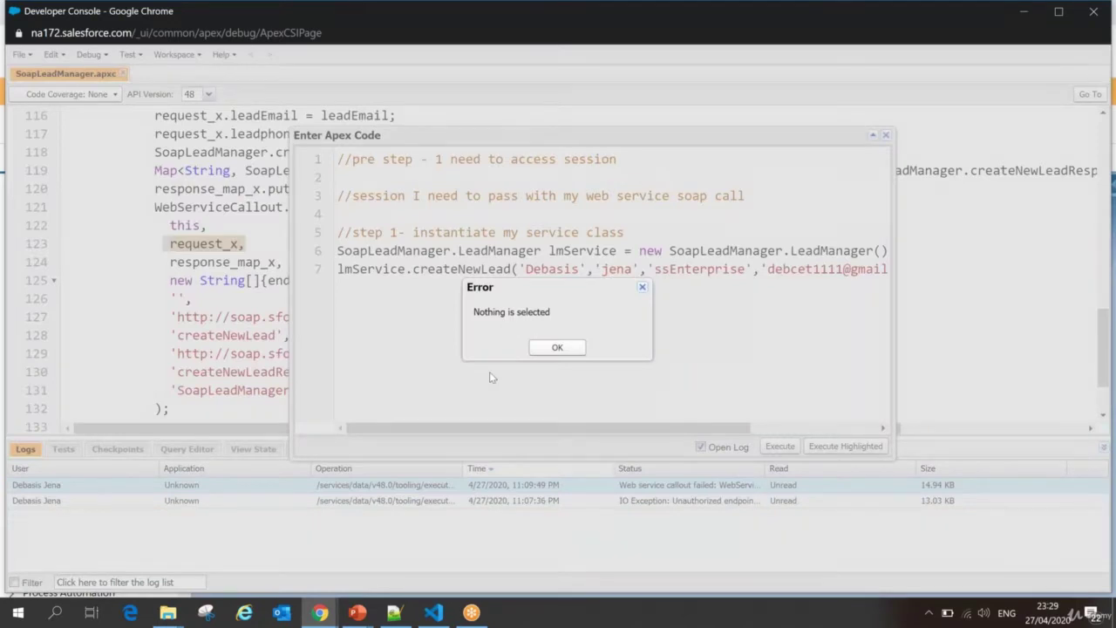
{"action": "left_click", "coordinate": [558, 347]}
{"action": "left_click", "coordinate": [780, 446]}
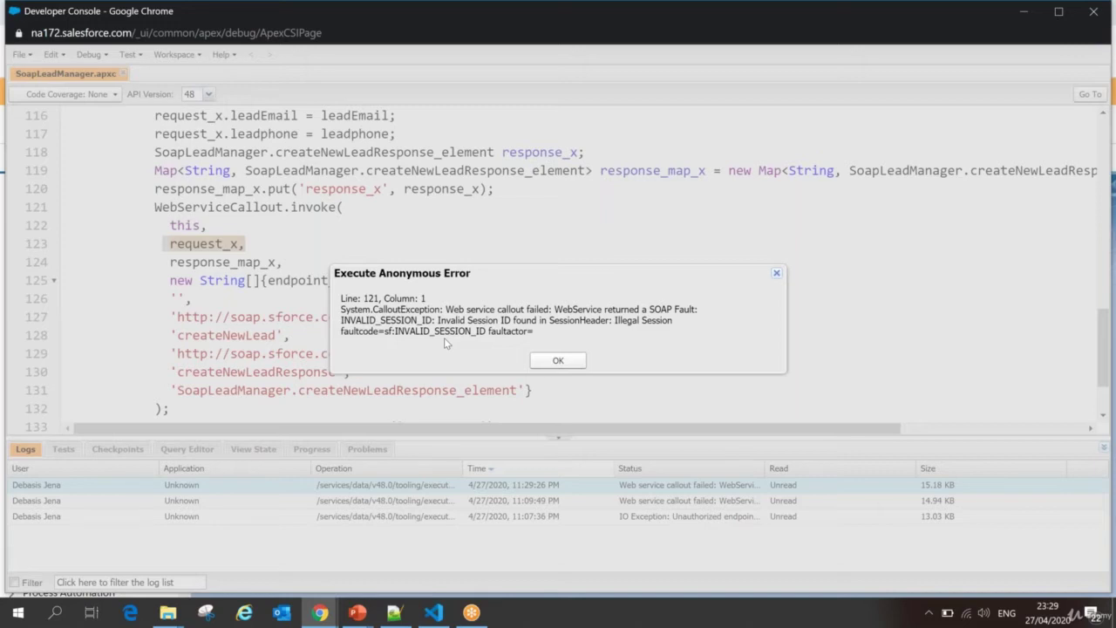
{"action": "left_click", "coordinate": [359, 614]}
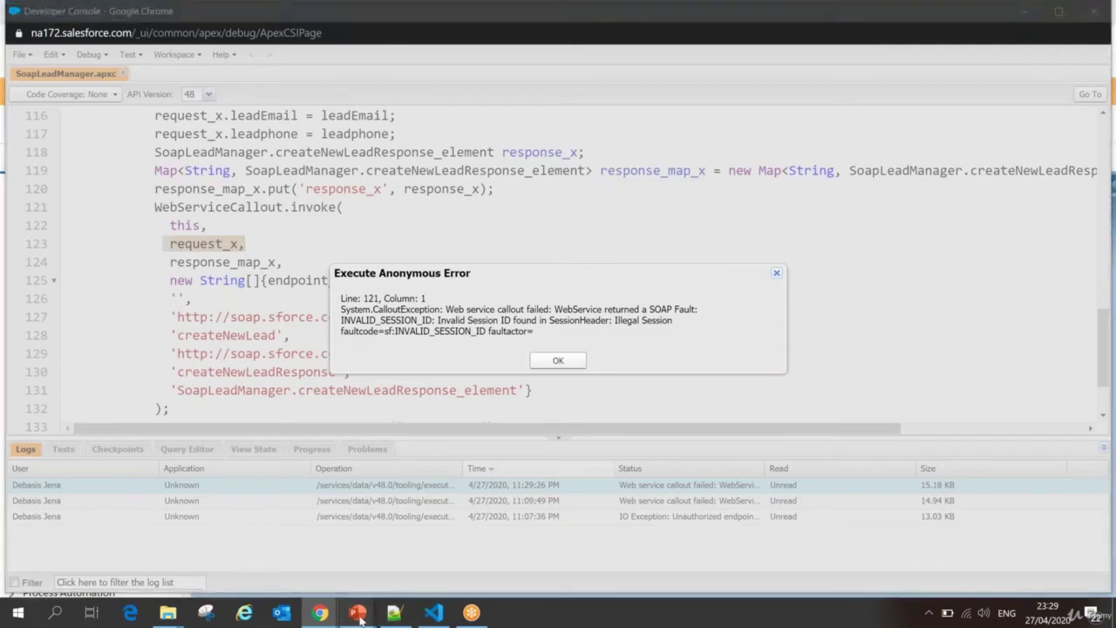
{"action": "left_click", "coordinate": [410, 563]}
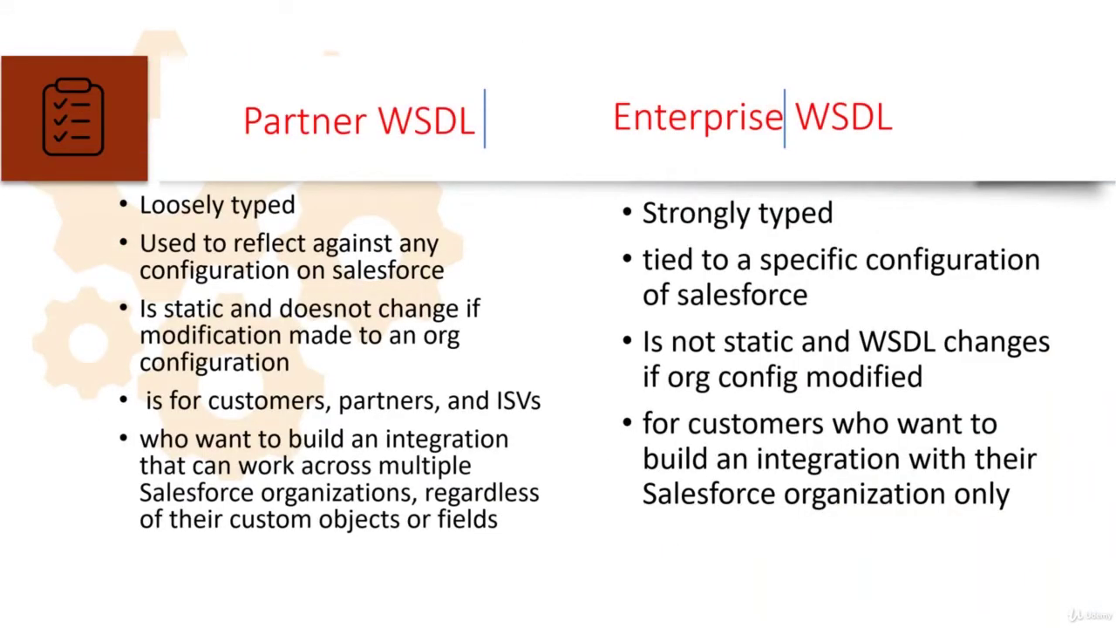
Step: With the annotation pen, tick both WSDL headings in red and write an underlined 'Server' above Partner WSDL
{"action": "right_click", "coordinate": [247, 129]}
{"action": "mouse_move", "coordinate": [335, 287]}
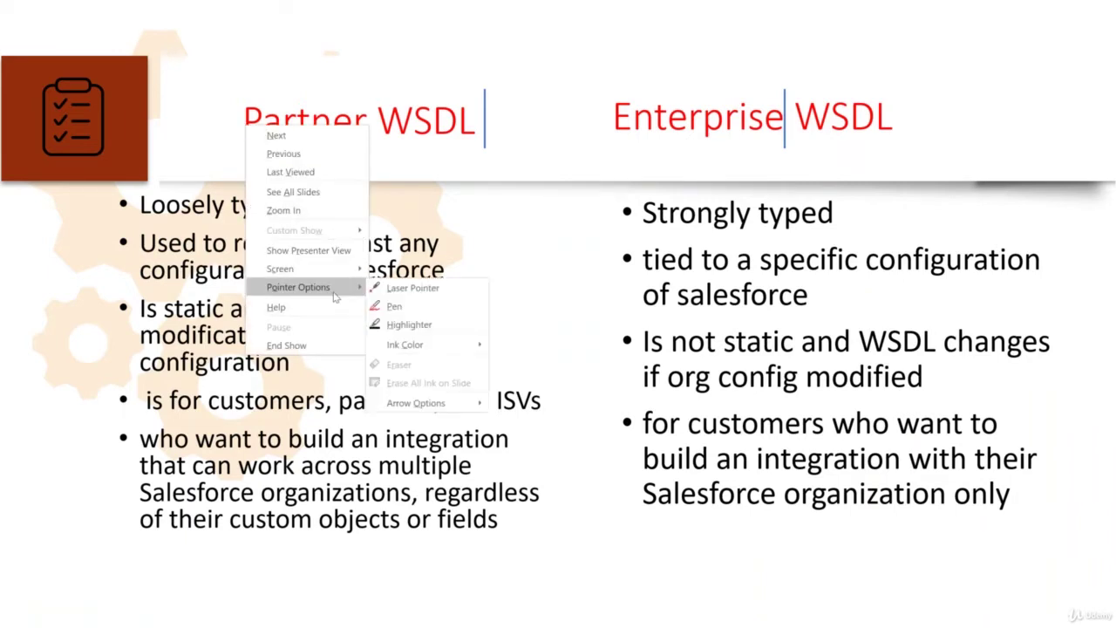
{"action": "left_click", "coordinate": [399, 307]}
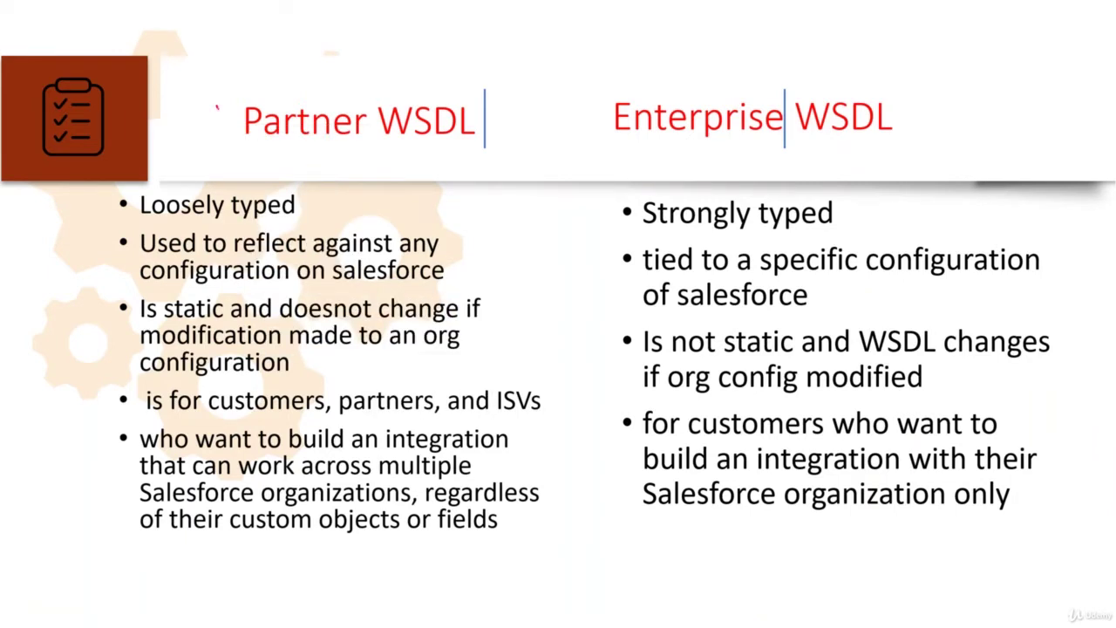
{"action": "left_click_drag", "start_coordinate": [218, 111], "coordinate": [235, 89]}
{"action": "mouse_move", "coordinate": [594, 88]}
{"action": "left_mouse_down"}
{"action": "mouse_move", "coordinate": [603, 102]}
{"action": "mouse_move", "coordinate": [613, 80]}
{"action": "left_mouse_up"}
{"action": "left_click_drag", "start_coordinate": [199, 103], "coordinate": [222, 113]}
{"action": "mouse_move", "coordinate": [579, 87]}
{"action": "left_mouse_down"}
{"action": "mouse_move", "coordinate": [590, 97]}
{"action": "mouse_move", "coordinate": [605, 77]}
{"action": "left_mouse_up"}
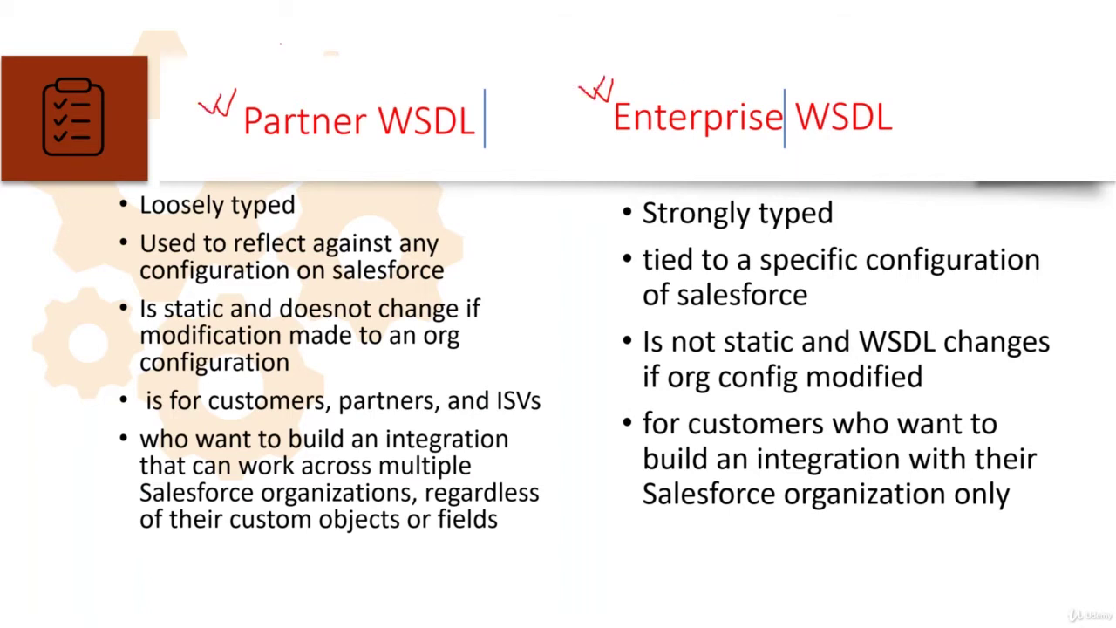
{"action": "mouse_move", "coordinate": [281, 43]}
{"action": "left_mouse_down"}
{"action": "mouse_move", "coordinate": [271, 54]}
{"action": "mouse_move", "coordinate": [282, 64]}
{"action": "mouse_move", "coordinate": [298, 44]}
{"action": "mouse_move", "coordinate": [336, 52]}
{"action": "mouse_move", "coordinate": [330, 26]}
{"action": "mouse_move", "coordinate": [377, 32]}
{"action": "mouse_move", "coordinate": [389, 17]}
{"action": "mouse_move", "coordinate": [381, 4]}
{"action": "left_mouse_up"}
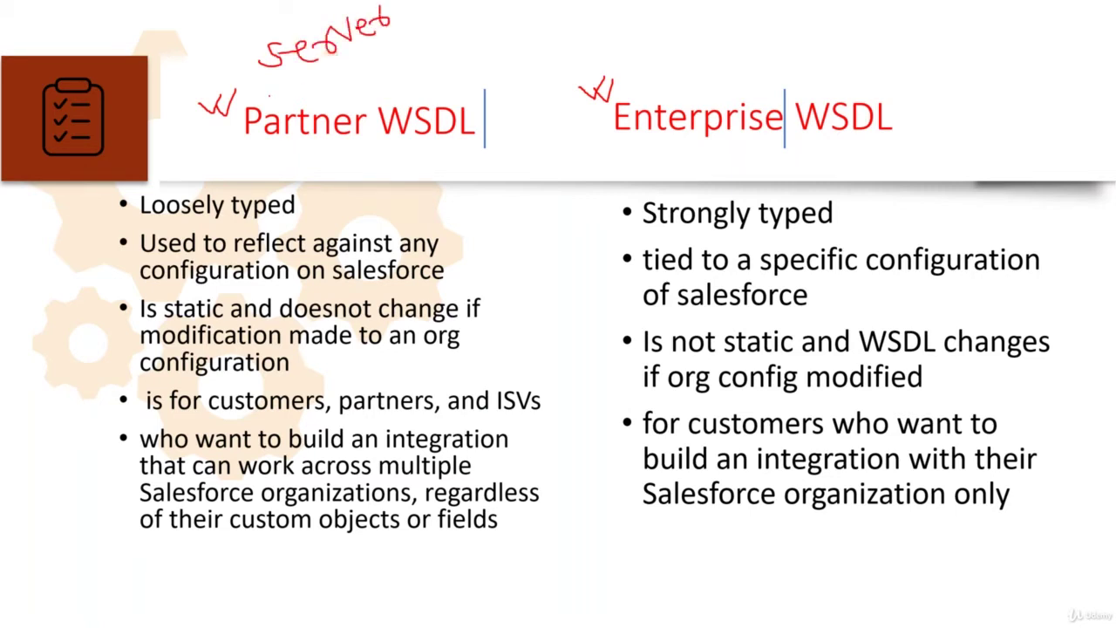
{"action": "left_click_drag", "start_coordinate": [267, 86], "coordinate": [397, 31]}
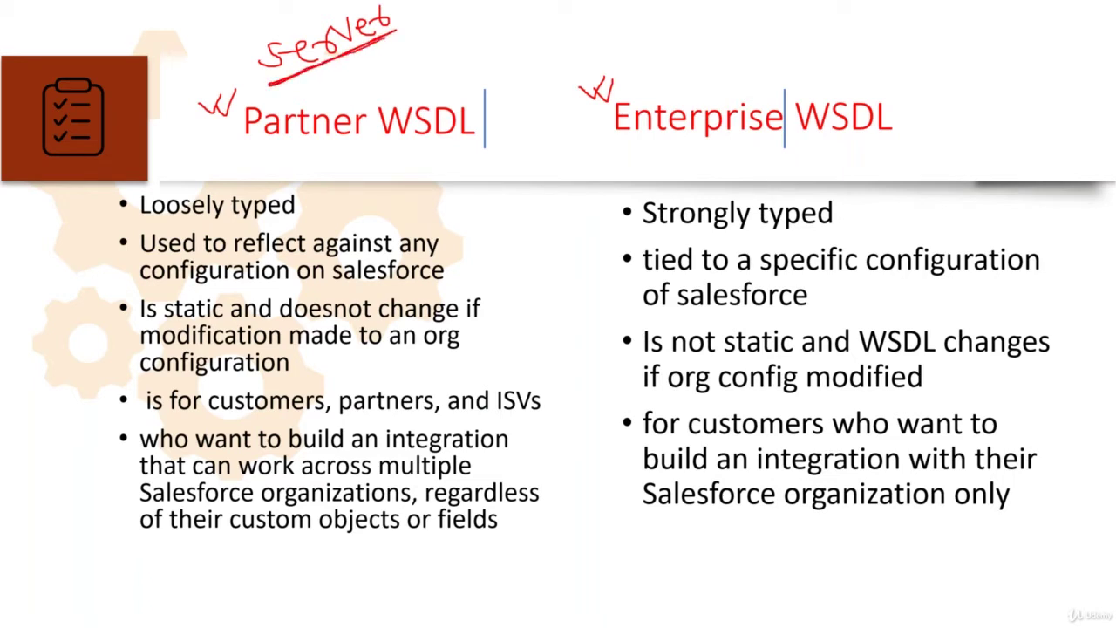
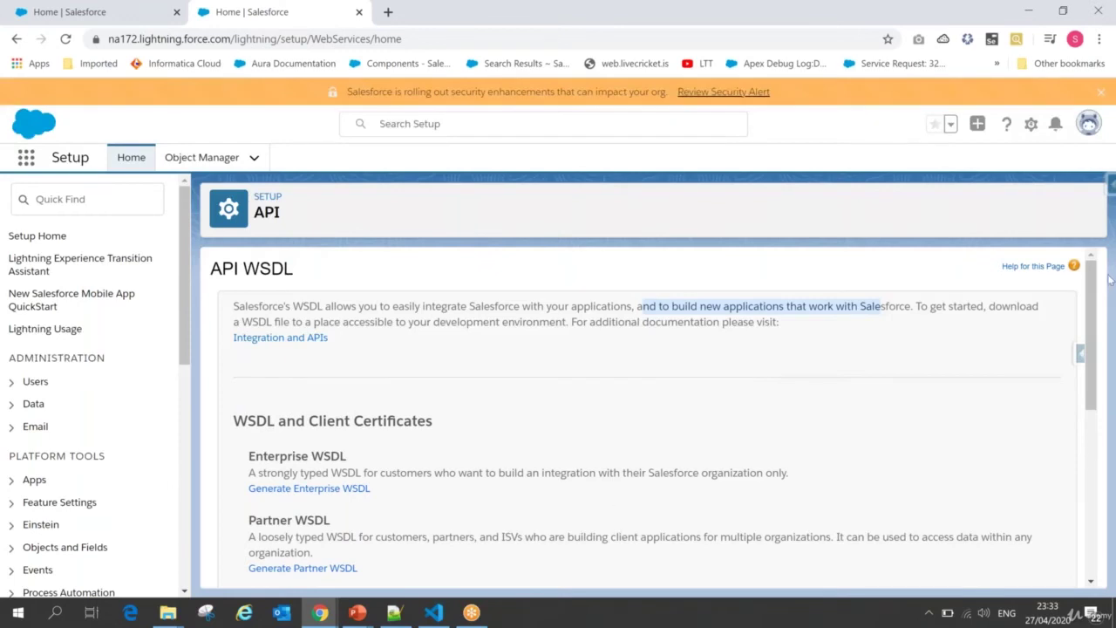
Step: Generate the Partner WSDL from the API page's WSDL and Client Certificates section
{"action": "left_click_drag", "start_coordinate": [1090, 262], "coordinate": [1097, 332]}
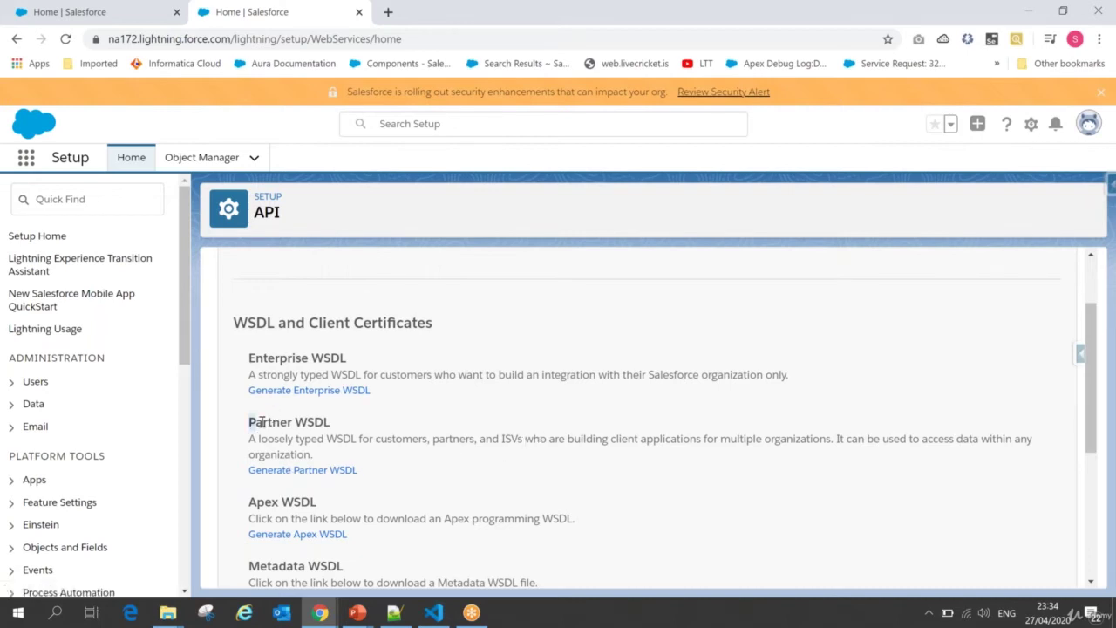
{"action": "left_click_drag", "start_coordinate": [249, 423], "coordinate": [345, 422]}
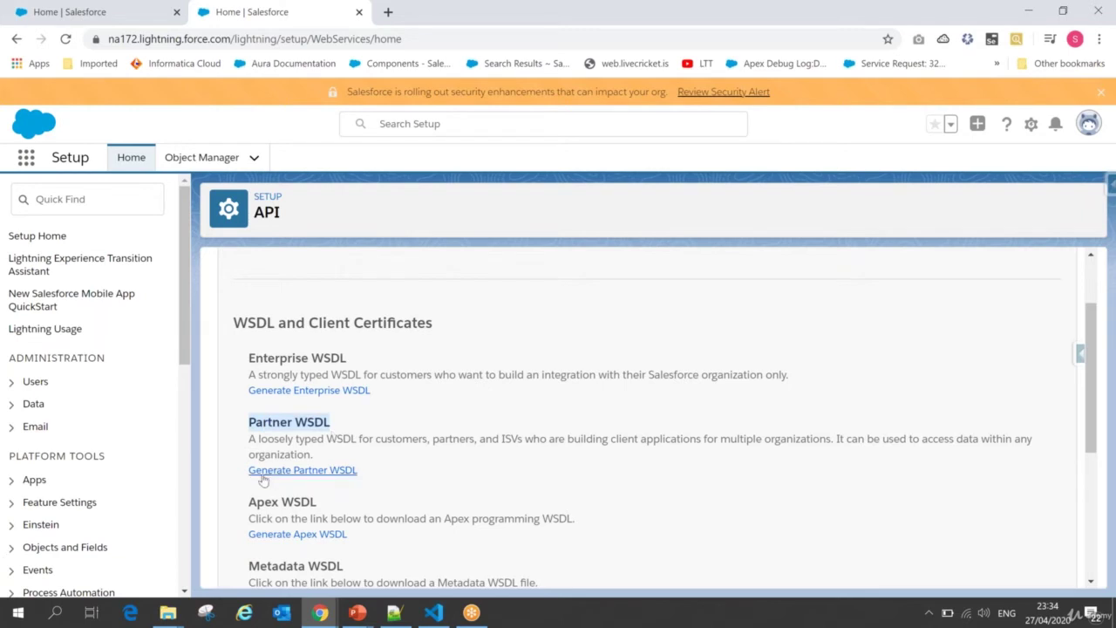
{"action": "left_click", "coordinate": [321, 471]}
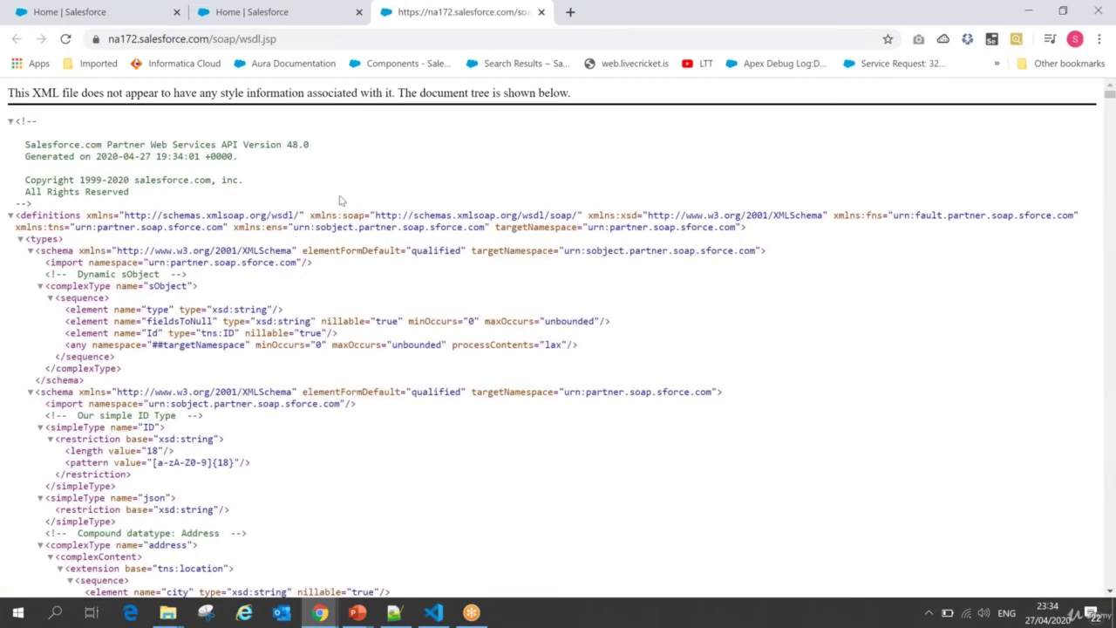
Step: Save the Partner WSDL page as ServerPartnerWSDL.xml in the code folder
{"action": "right_click", "coordinate": [342, 198]}
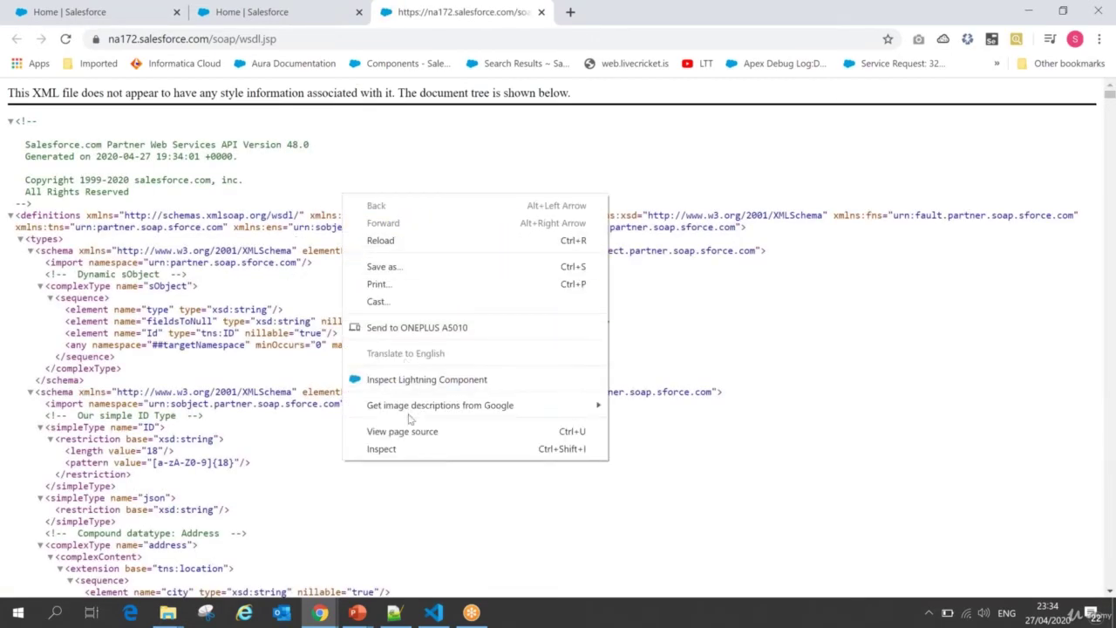
{"action": "left_click", "coordinate": [411, 267]}
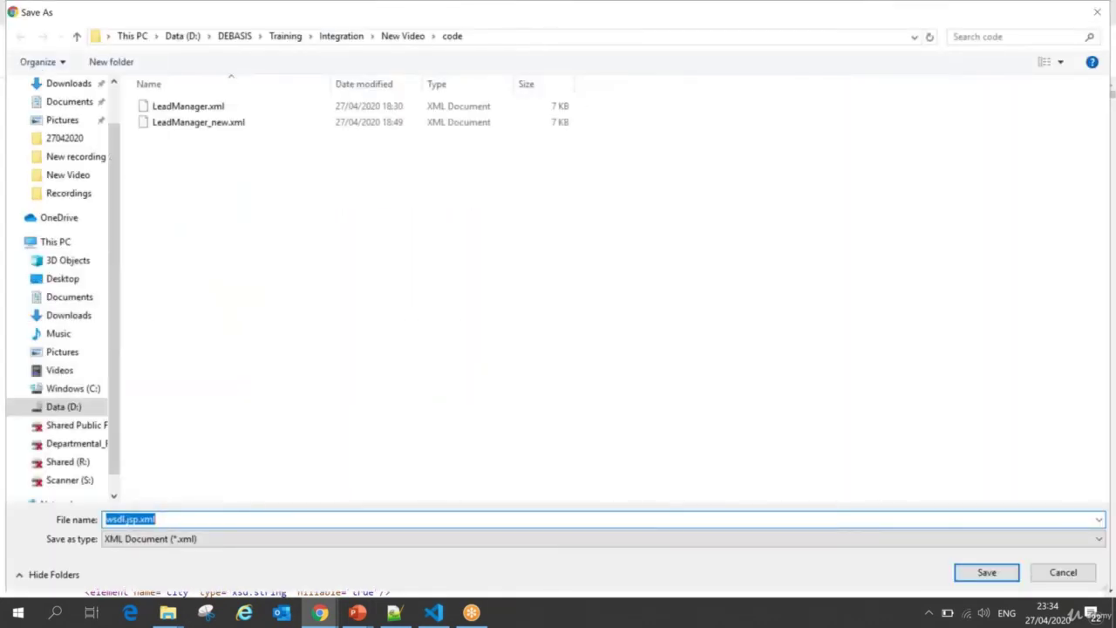
{"action": "type", "text": "Partn"}
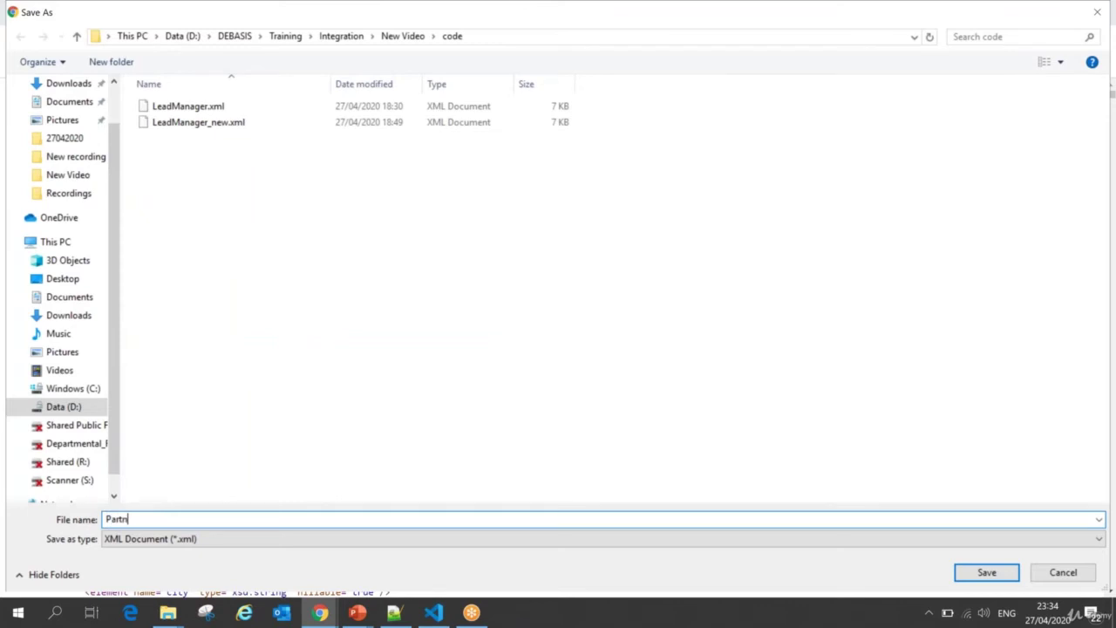
{"action": "type", "text": "erWSDL"}
{"action": "left_click", "coordinate": [104, 519]}
{"action": "type", "text": "Server"}
{"action": "left_click", "coordinate": [988, 573]}
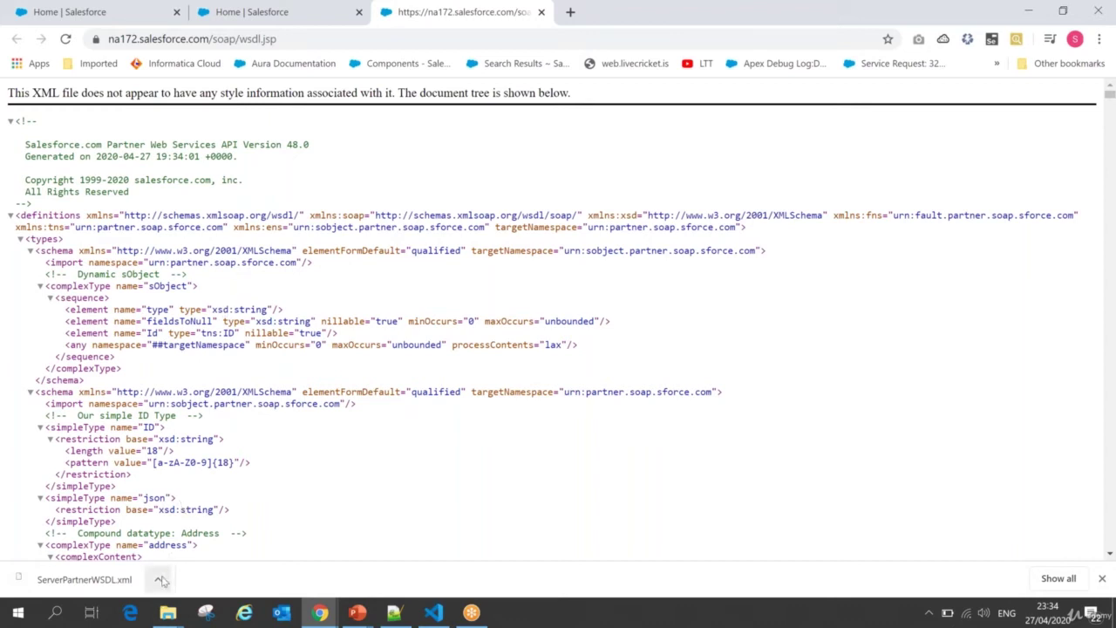
Step: Start the SOAP integration presentation slide show
{"action": "mouse_move", "coordinate": [320, 613]}
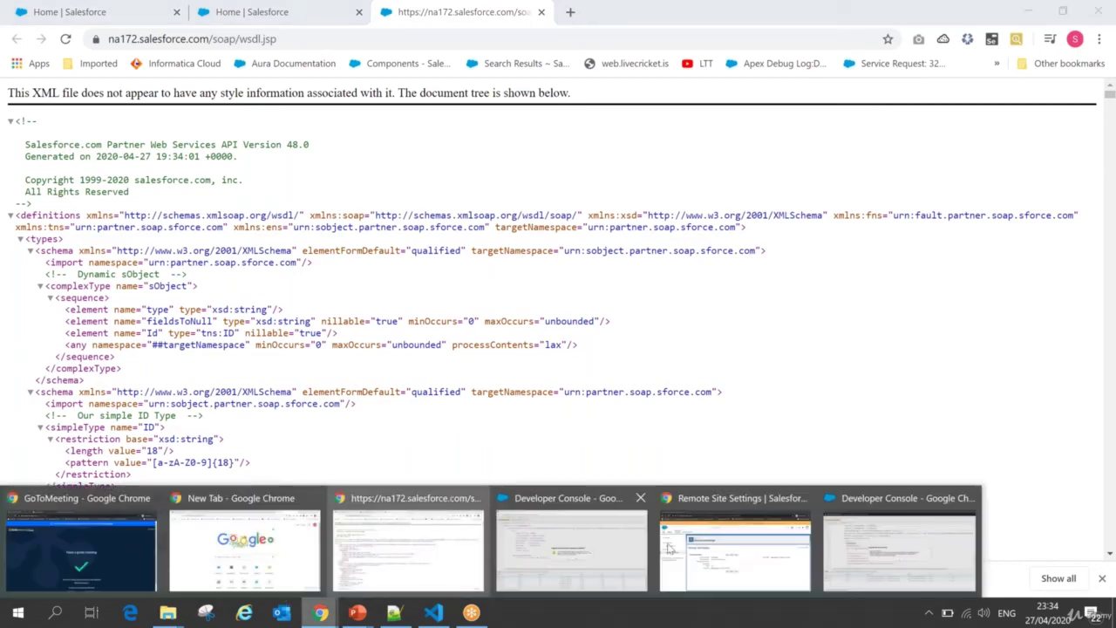
{"action": "left_click", "coordinate": [744, 552]}
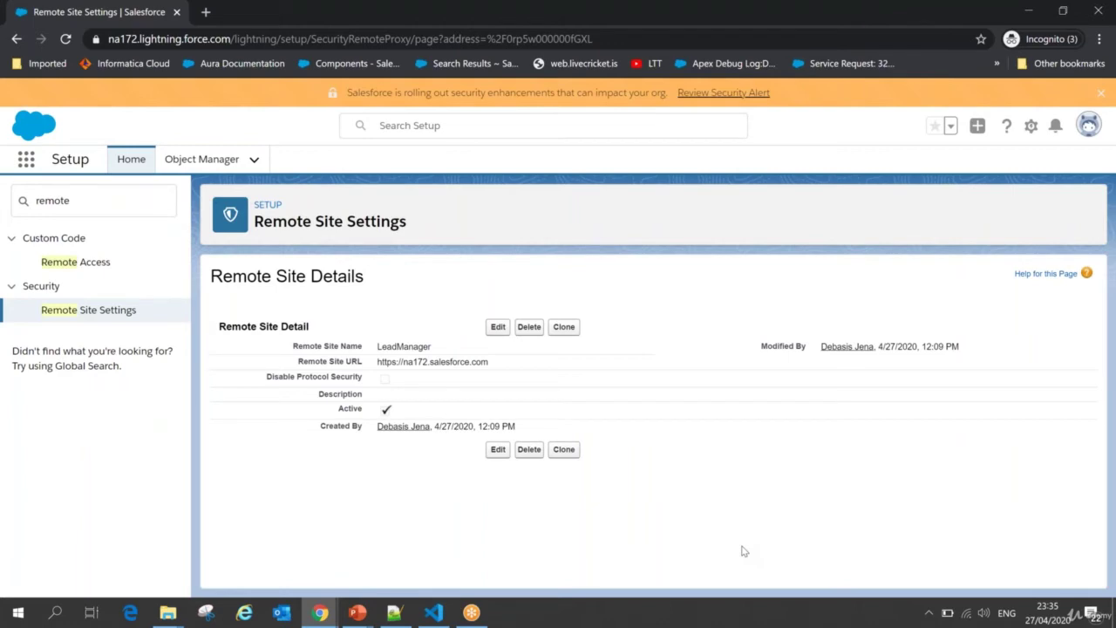
{"action": "mouse_move", "coordinate": [365, 612]}
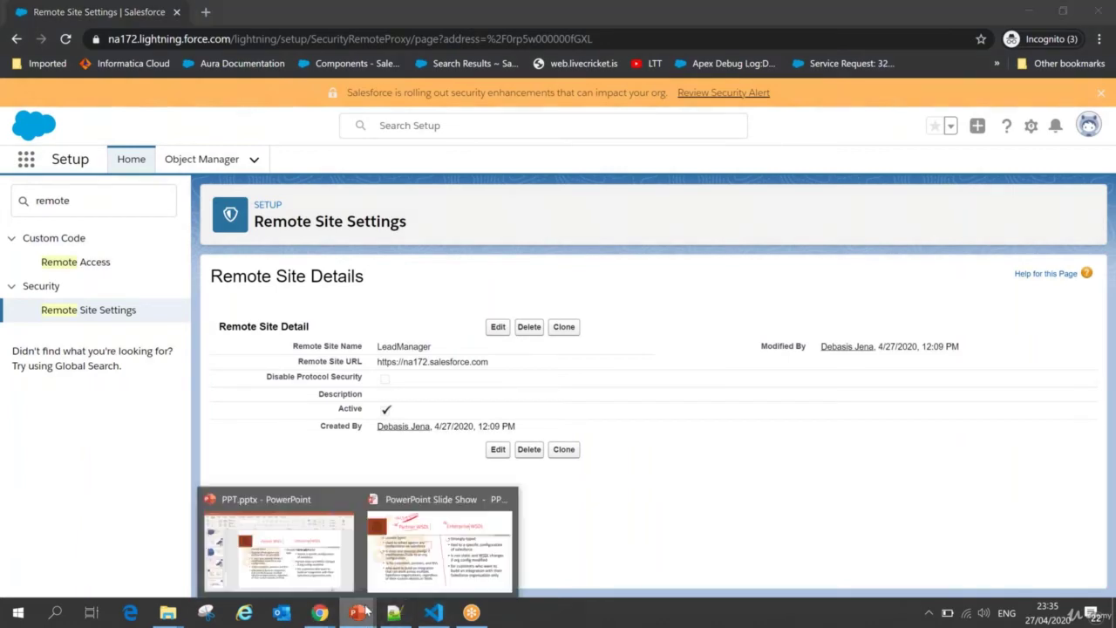
{"action": "left_click", "coordinate": [439, 545]}
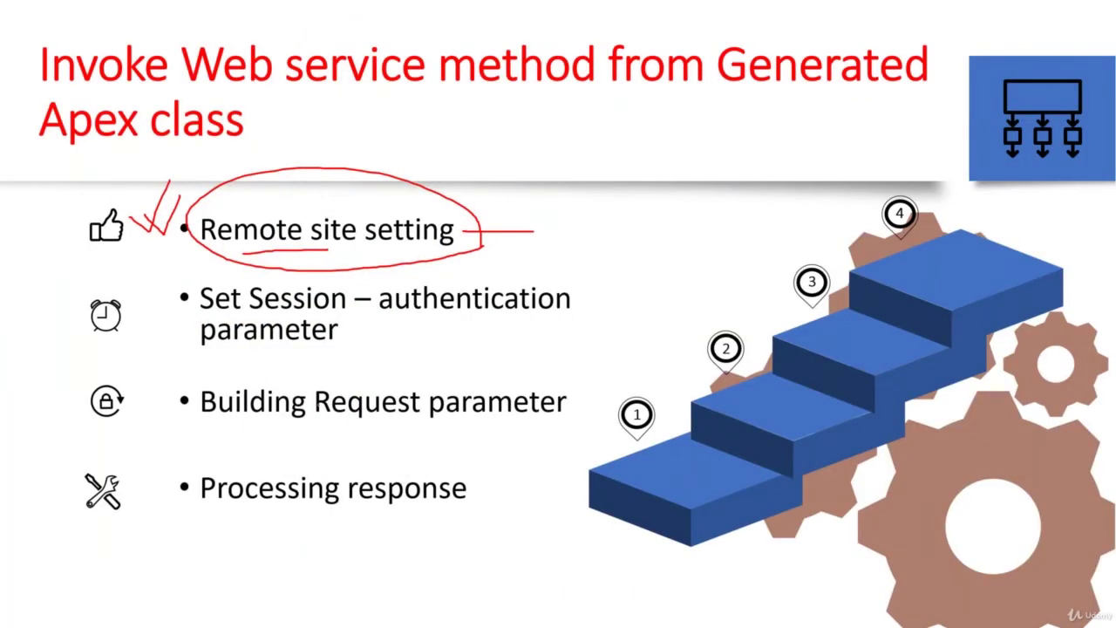
Step: Box the Set Session authentication bullet, check off the WSDL and Apex class steps, and handwrite a partner WSDL note
{"action": "mouse_move", "coordinate": [207, 271]}
{"action": "left_mouse_down"}
{"action": "mouse_move", "coordinate": [86, 281]}
{"action": "mouse_move", "coordinate": [87, 344]}
{"action": "mouse_move", "coordinate": [185, 348]}
{"action": "left_mouse_up"}
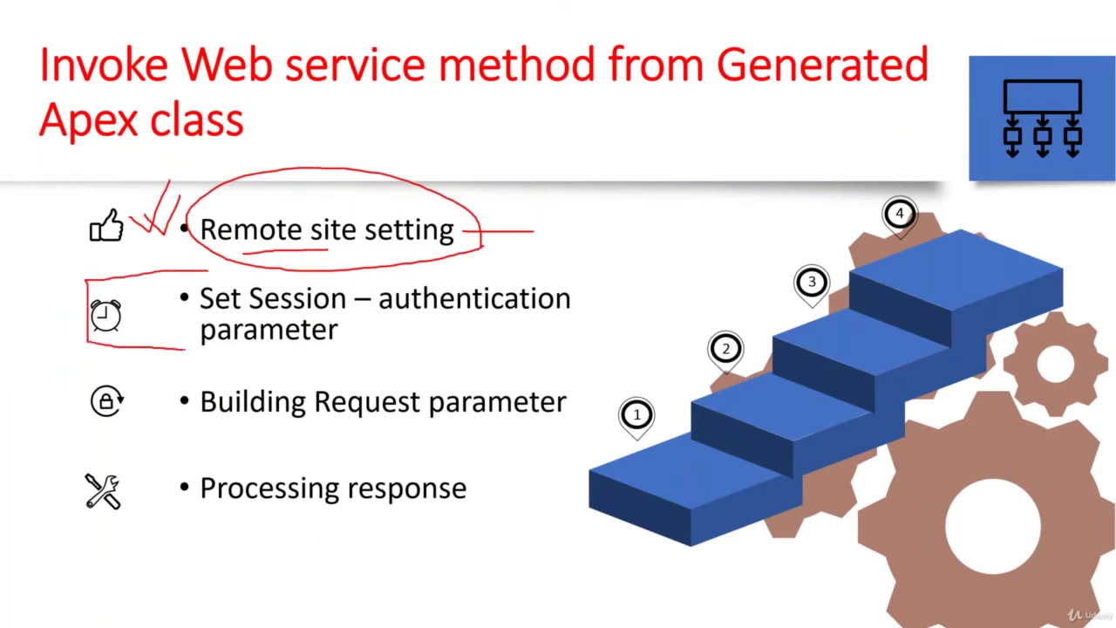
{"action": "mouse_move", "coordinate": [572, 283]}
{"action": "left_mouse_down"}
{"action": "mouse_move", "coordinate": [581, 261]}
{"action": "mouse_move", "coordinate": [644, 272]}
{"action": "mouse_move", "coordinate": [649, 227]}
{"action": "mouse_move", "coordinate": [643, 244]}
{"action": "left_mouse_up"}
{"action": "mouse_move", "coordinate": [668, 221]}
{"action": "left_mouse_down"}
{"action": "mouse_move", "coordinate": [659, 229]}
{"action": "mouse_move", "coordinate": [696, 220]}
{"action": "mouse_move", "coordinate": [693, 230]}
{"action": "mouse_move", "coordinate": [750, 179]}
{"action": "mouse_move", "coordinate": [773, 183]}
{"action": "mouse_move", "coordinate": [790, 151]}
{"action": "mouse_move", "coordinate": [845, 127]}
{"action": "mouse_move", "coordinate": [848, 137]}
{"action": "left_mouse_up"}
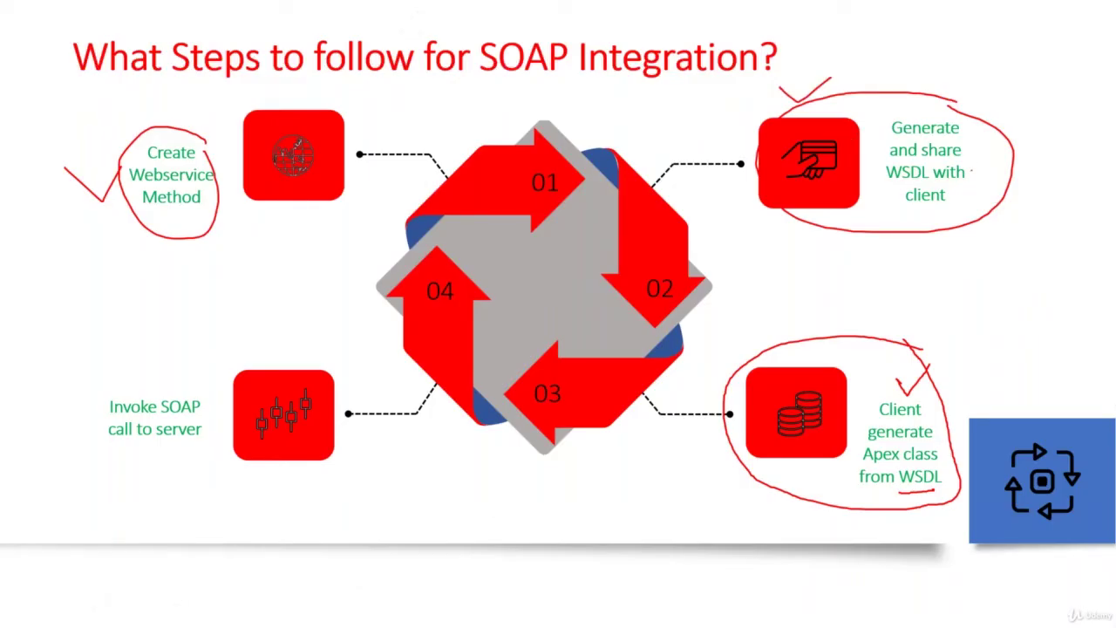
{"action": "left_click_drag", "start_coordinate": [974, 160], "coordinate": [1013, 152]}
{"action": "left_click_drag", "start_coordinate": [907, 382], "coordinate": [931, 361]}
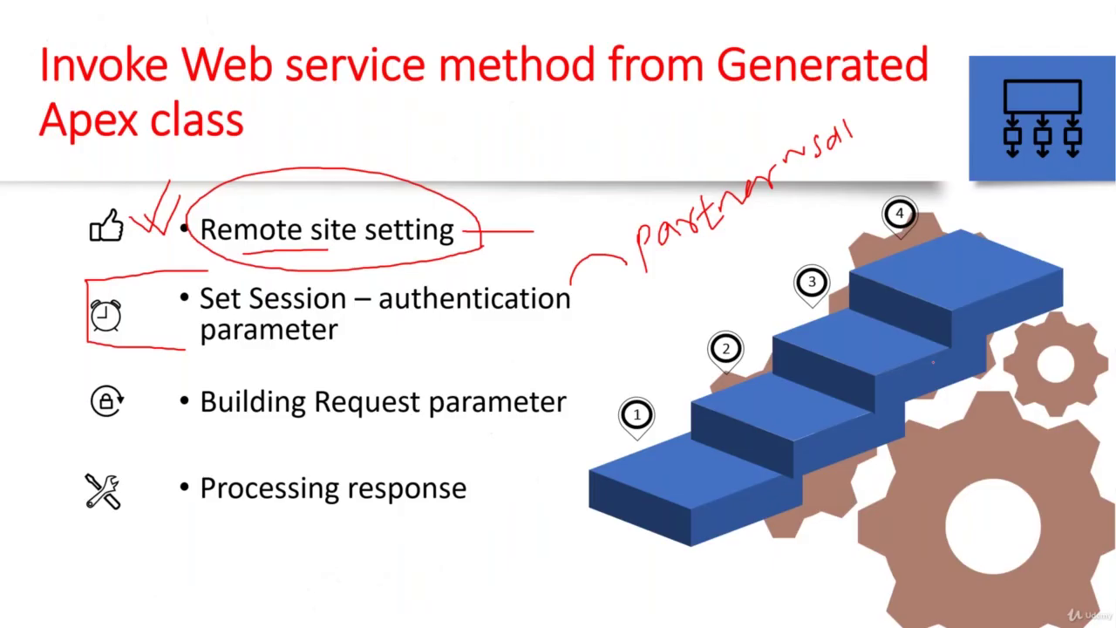
{"action": "mouse_move", "coordinate": [745, 222]}
{"action": "left_mouse_down"}
{"action": "mouse_move", "coordinate": [740, 255]}
{"action": "mouse_move", "coordinate": [772, 258]}
{"action": "mouse_move", "coordinate": [832, 232]}
{"action": "left_mouse_up"}
{"action": "left_click_drag", "start_coordinate": [761, 271], "coordinate": [867, 216]}
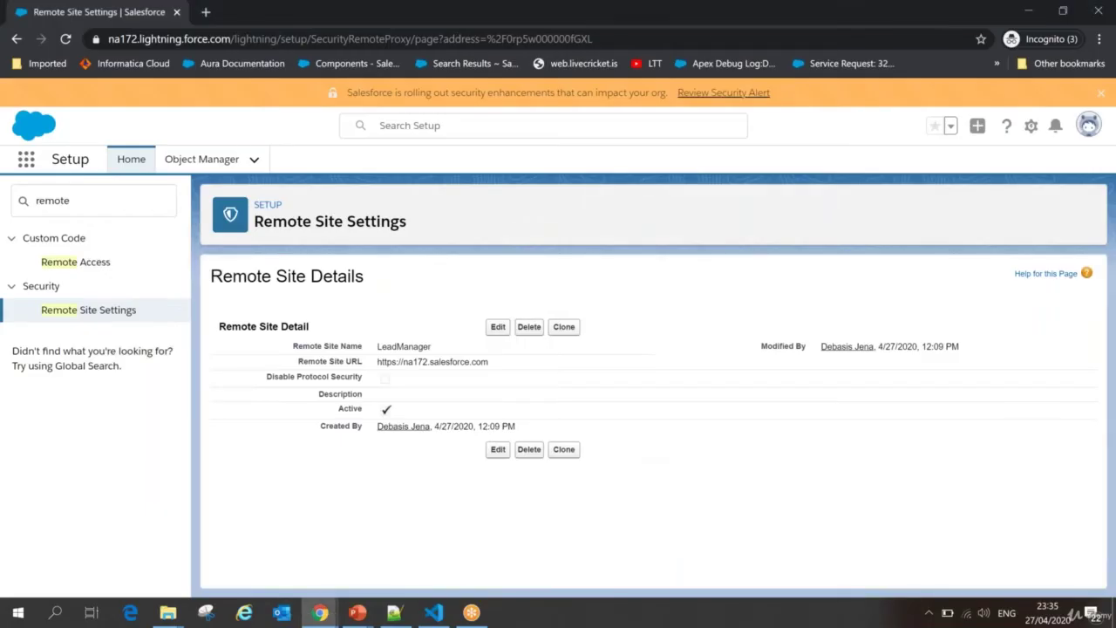
Step: Search 'apex' in Setup Quick Find and go to Apex Classes
{"action": "double_click", "coordinate": [82, 202]}
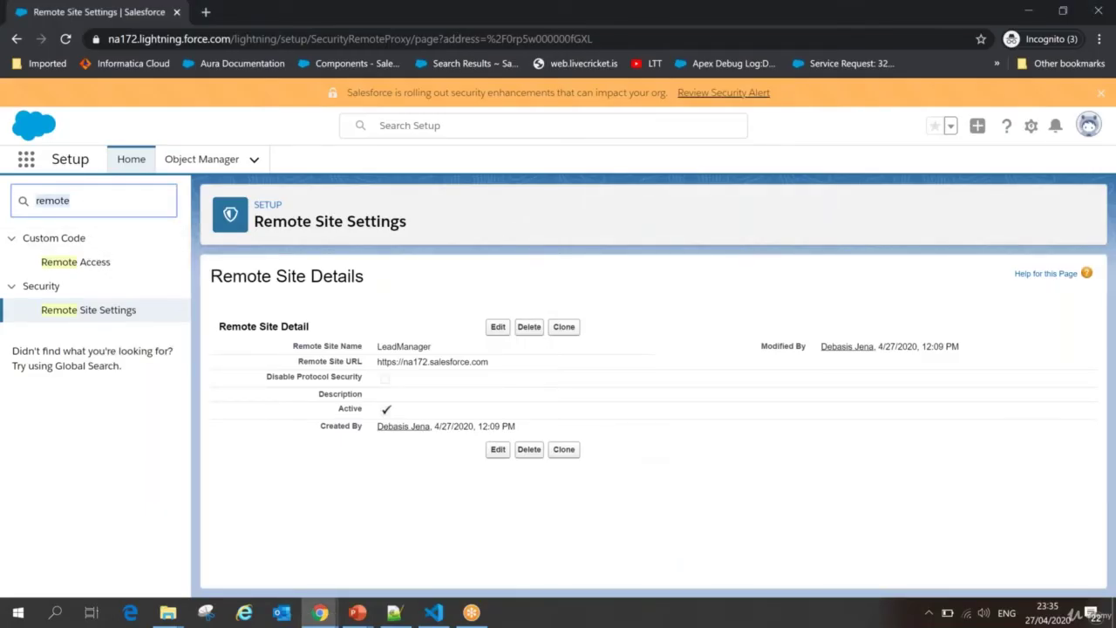
{"action": "type", "text": "apex"}
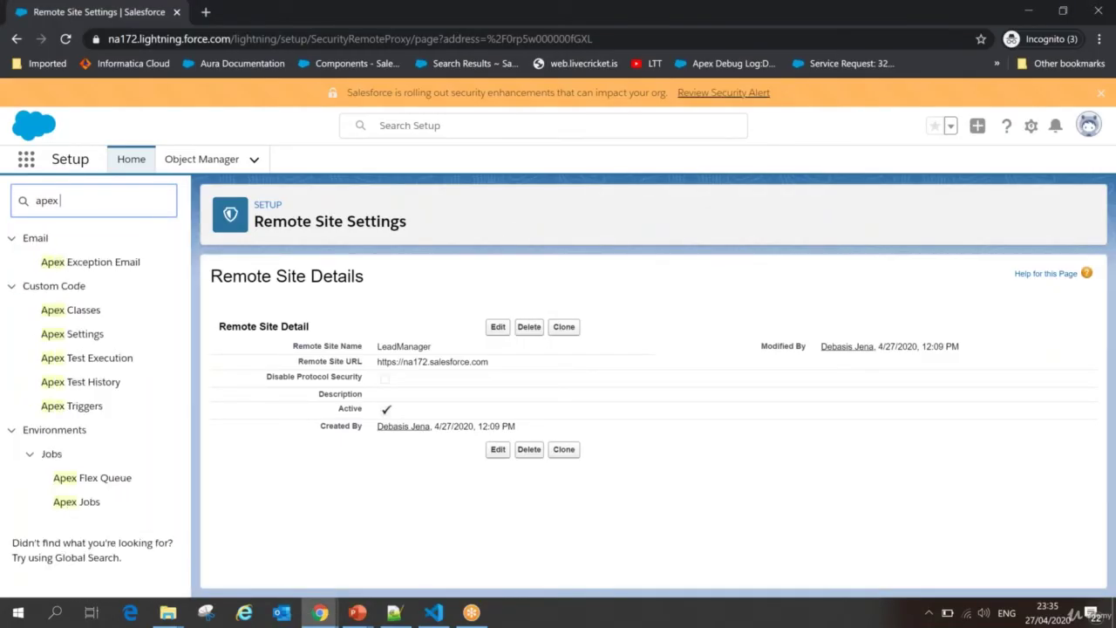
{"action": "left_click", "coordinate": [80, 312]}
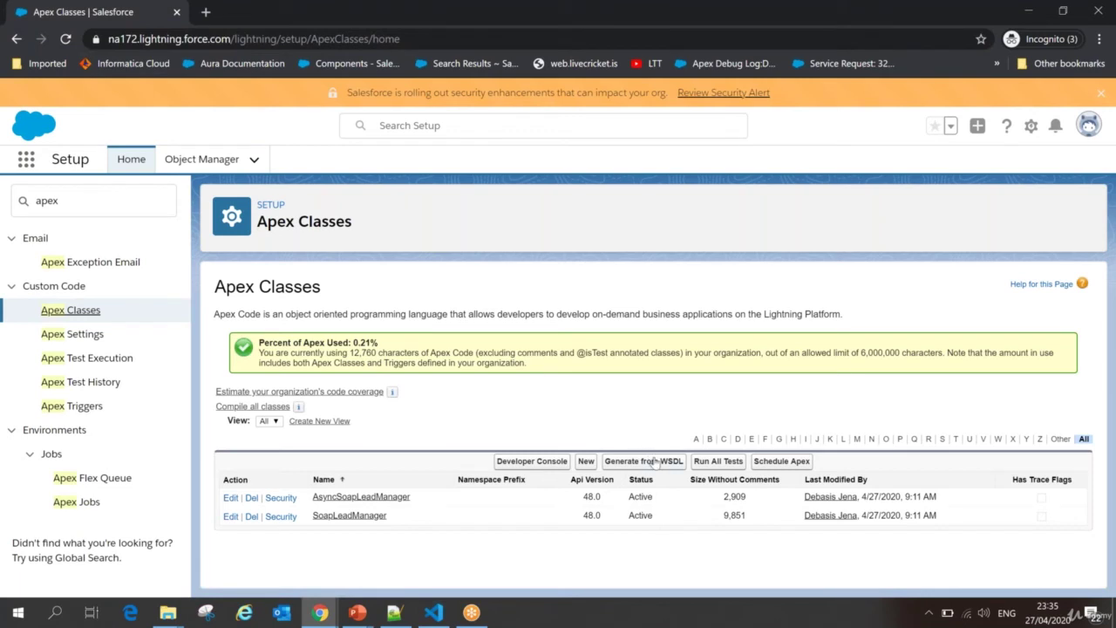
Step: Upload ServerPartnerWSDL.xml through Generate from WSDL and parse it
{"action": "left_click", "coordinate": [650, 462]}
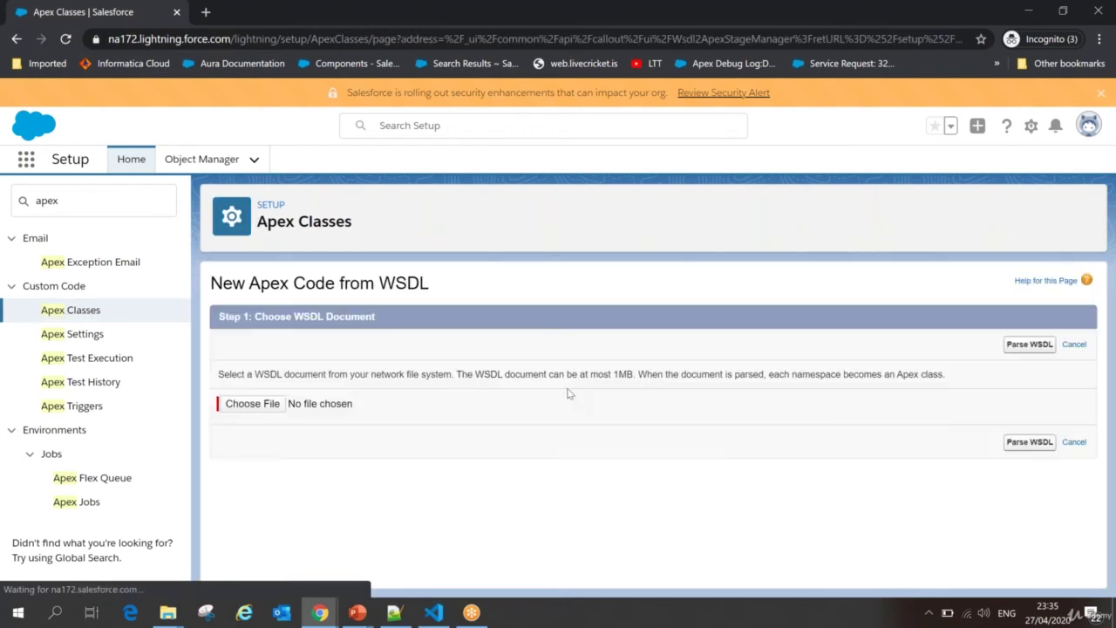
{"action": "left_click", "coordinate": [275, 406]}
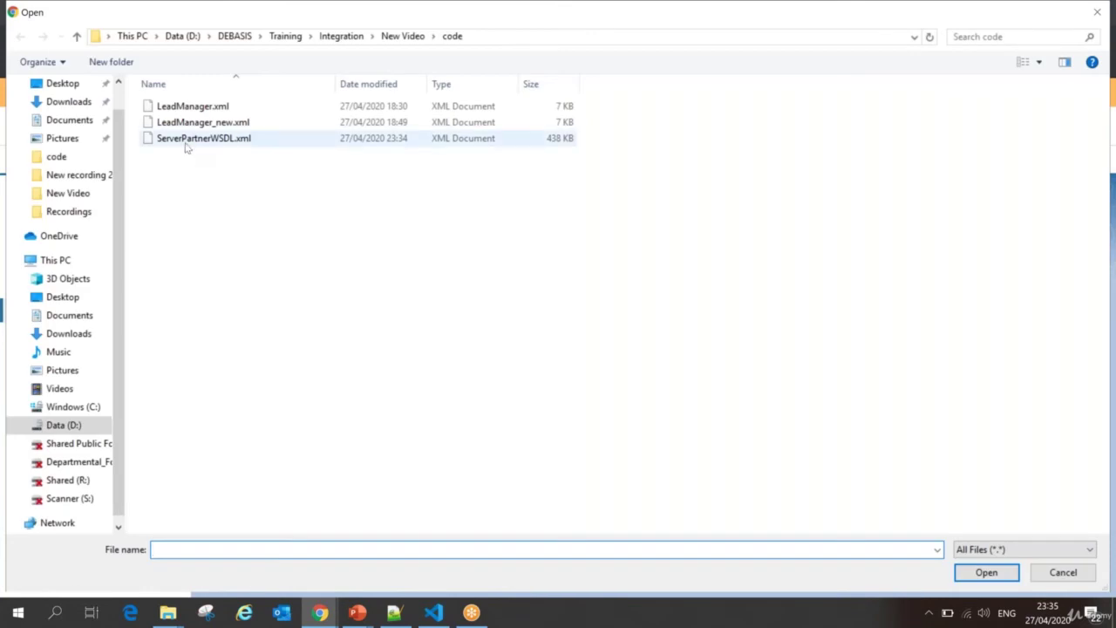
{"action": "left_click", "coordinate": [185, 140]}
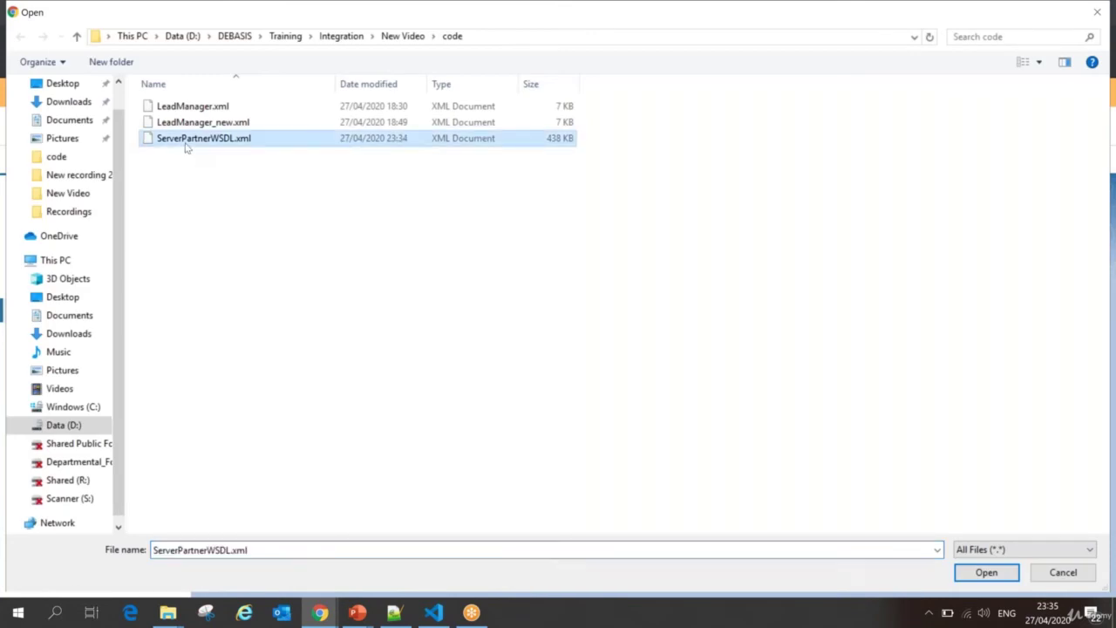
{"action": "left_click", "coordinate": [971, 572]}
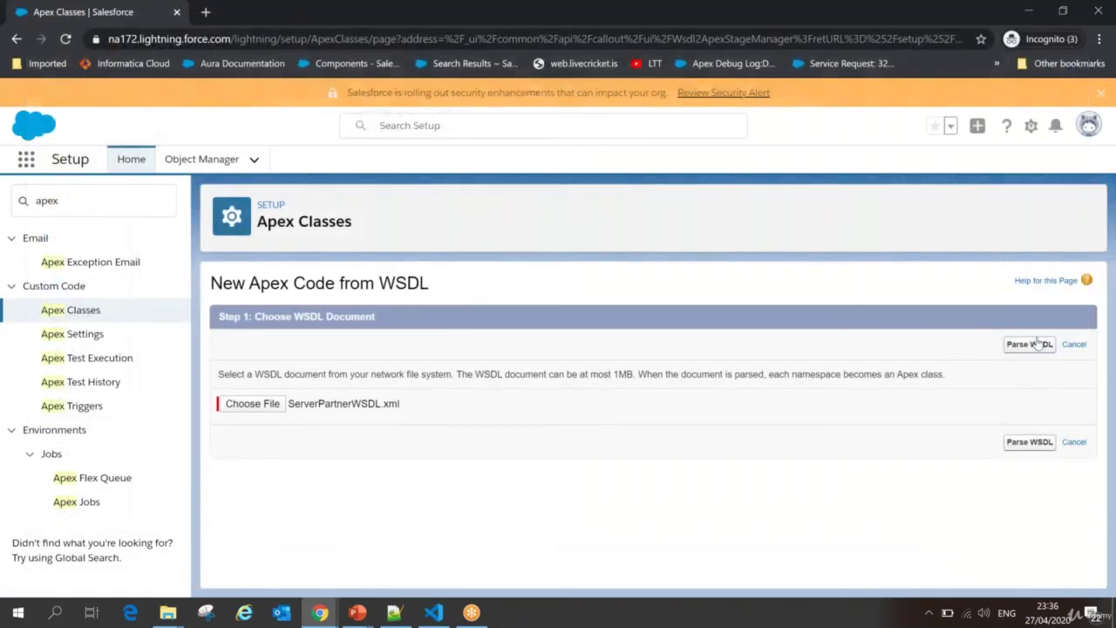
{"action": "left_click", "coordinate": [1036, 344]}
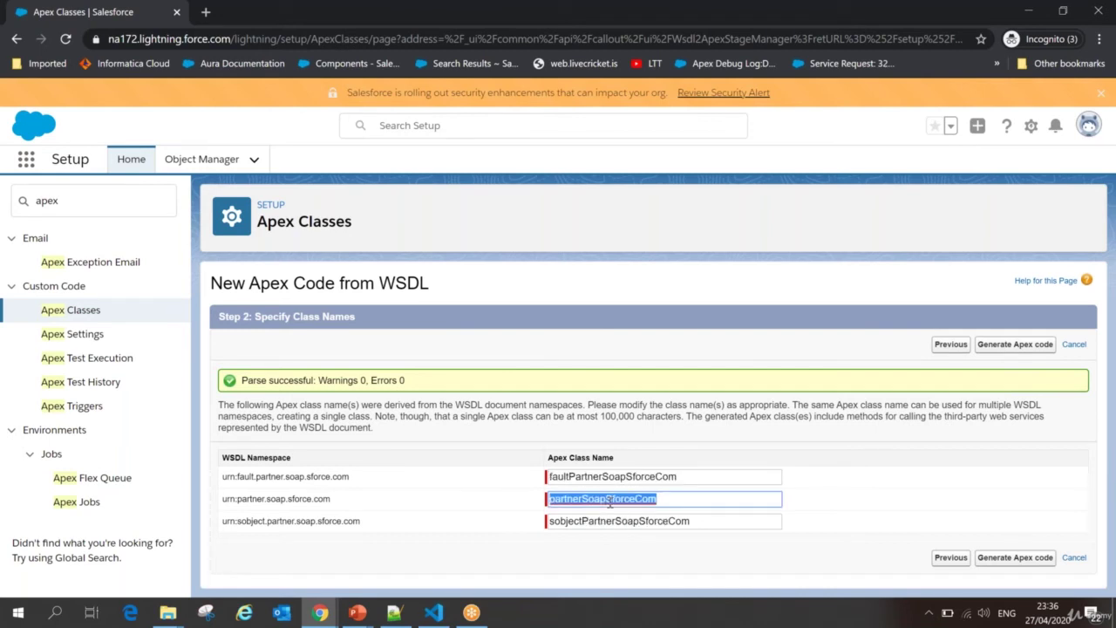
Step: Review the proposed class names, generate the Apex code, and highlight anyType in the failure message
{"action": "double_click", "coordinate": [604, 501]}
{"action": "double_click", "coordinate": [591, 520]}
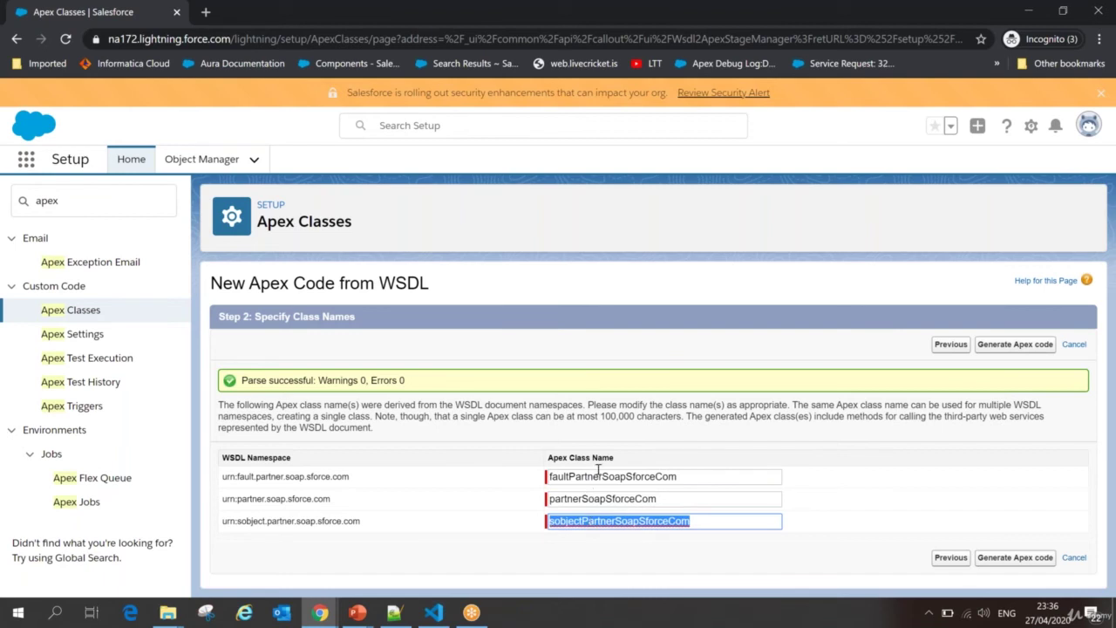
{"action": "double_click", "coordinate": [607, 500]}
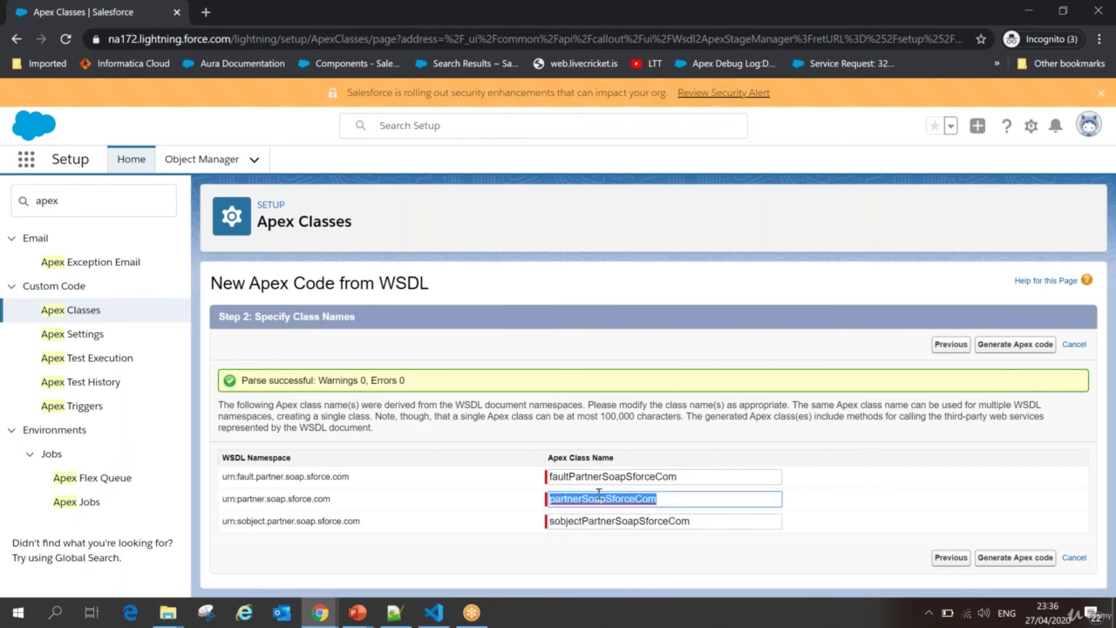
{"action": "left_click", "coordinate": [1017, 559]}
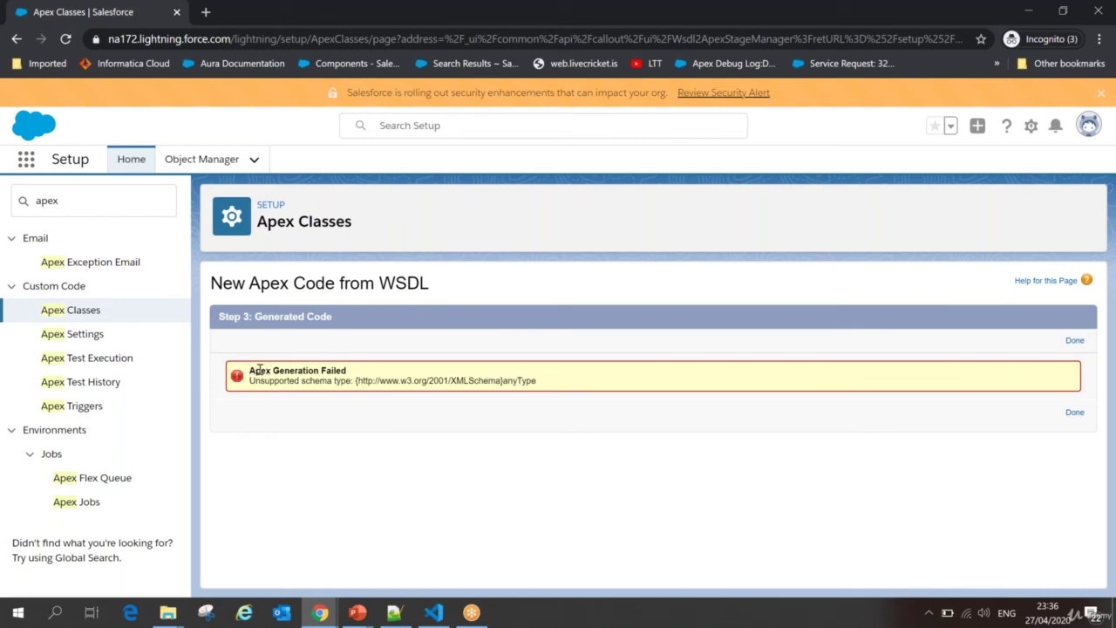
{"action": "left_click_drag", "start_coordinate": [258, 380], "coordinate": [342, 372]}
{"action": "left_click_drag", "start_coordinate": [504, 380], "coordinate": [540, 383]}
{"action": "key", "text": "ctrl+c"}
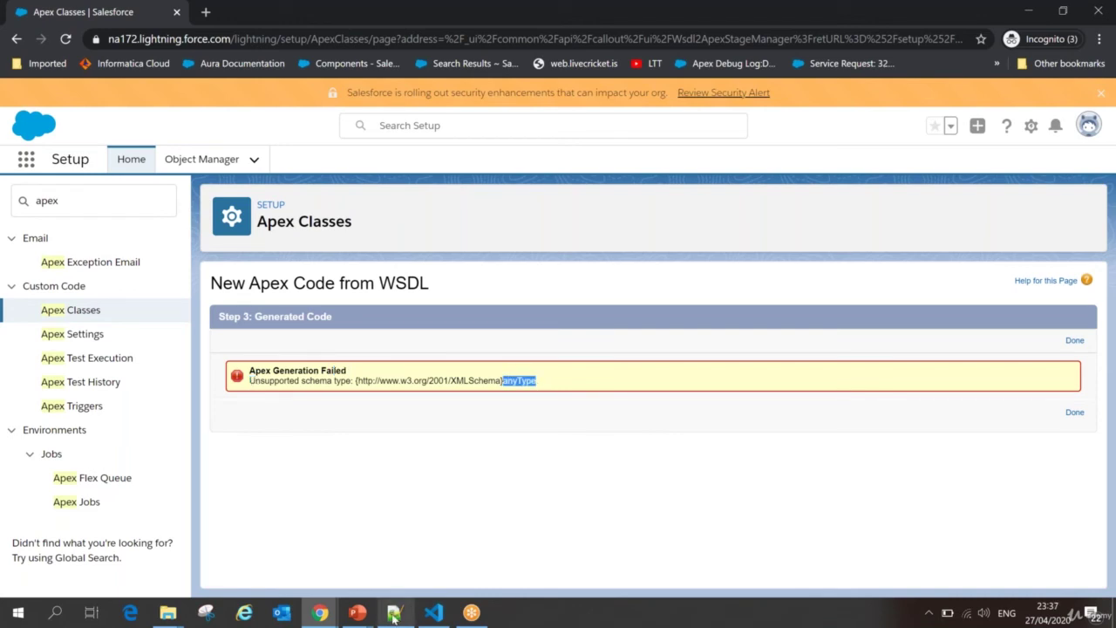
Step: Edit ServerPartnerWSDL.xml from the code folder with Notepad++
{"action": "mouse_move", "coordinate": [394, 619]}
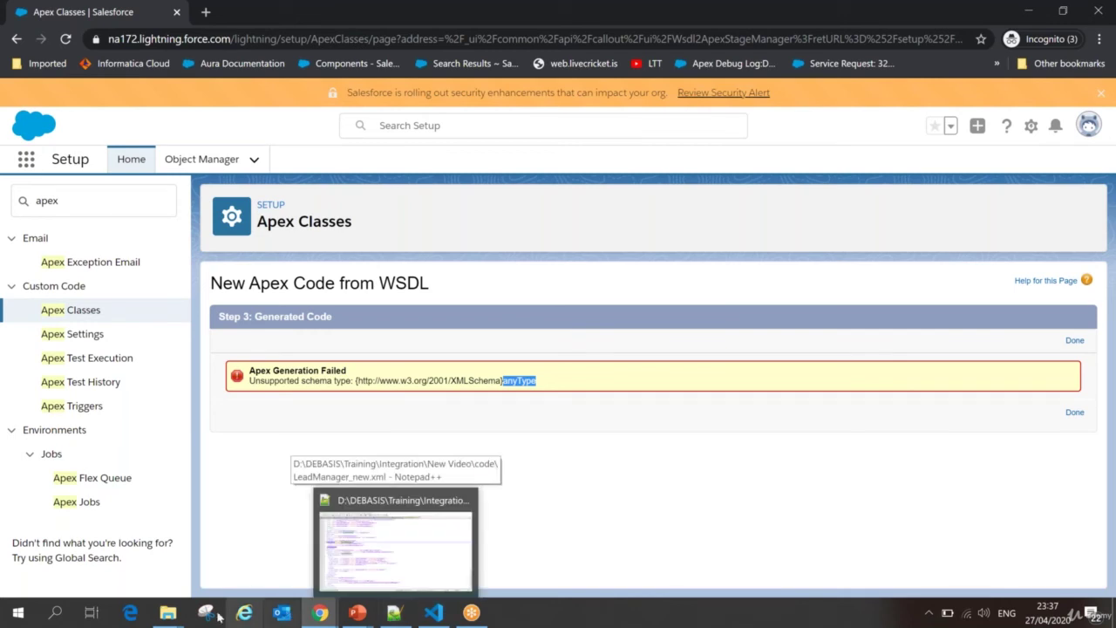
{"action": "left_click", "coordinate": [167, 612]}
{"action": "left_click", "coordinate": [254, 565]}
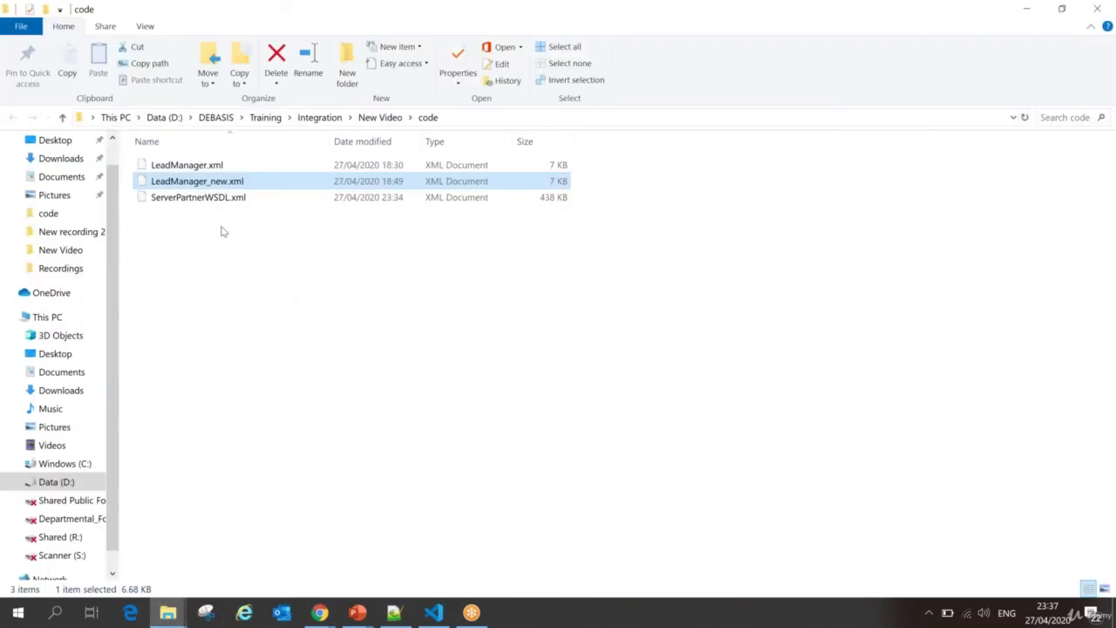
{"action": "right_click", "coordinate": [210, 202]}
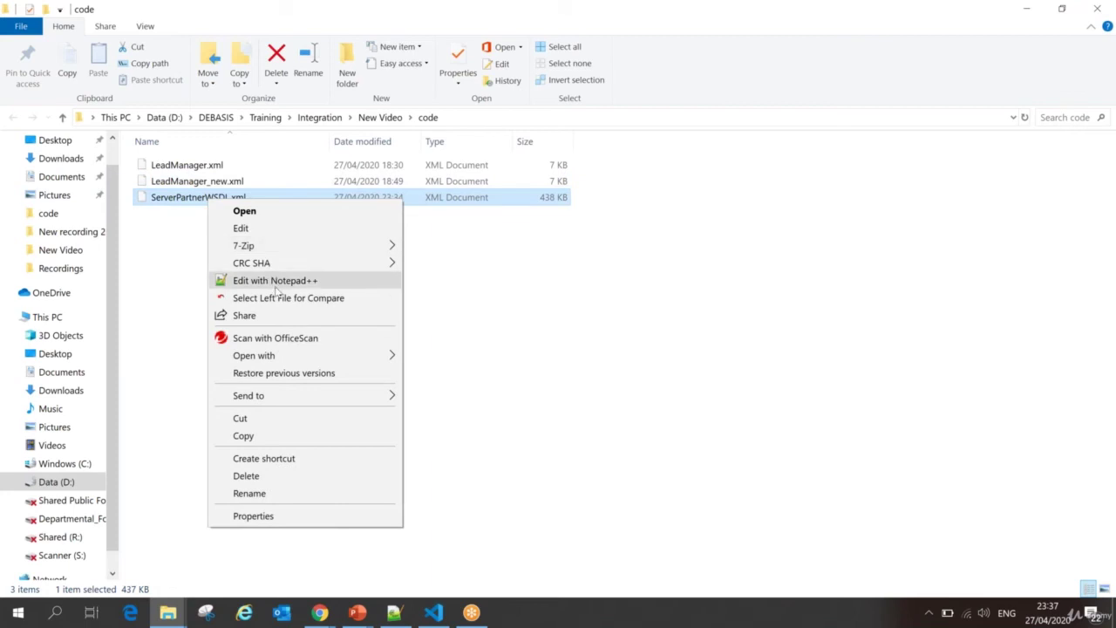
{"action": "left_click", "coordinate": [274, 280]}
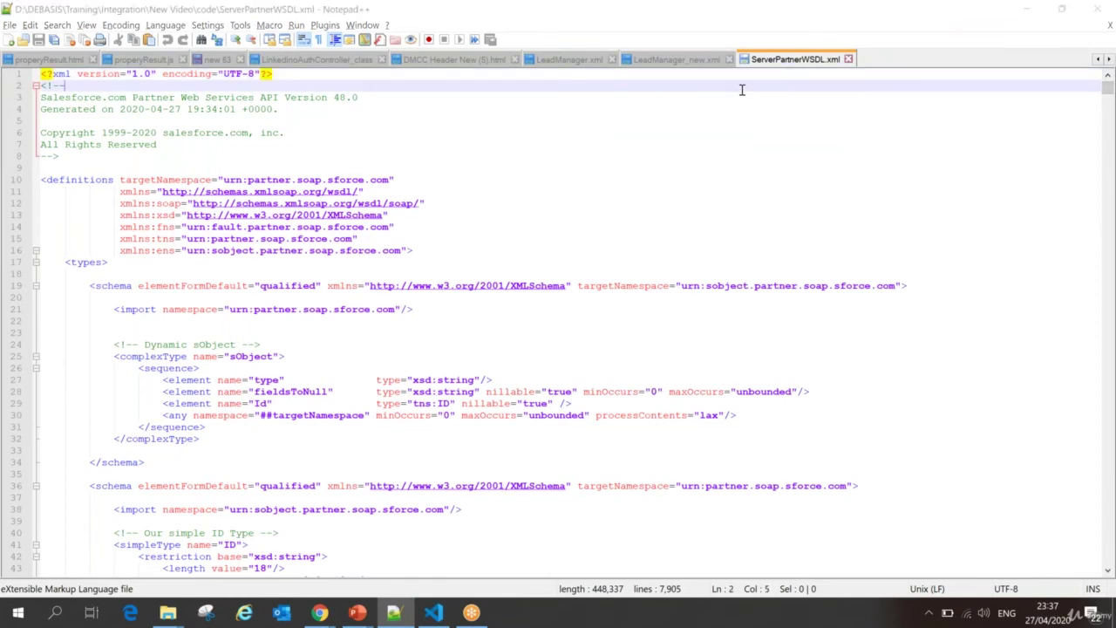
Step: Find anyType in the WSDL, select line 281's type="xsd:anyType" attribute, and switch to Replace
{"action": "key", "text": "alt+Tab"}
{"action": "key", "text": "alt+Tab"}
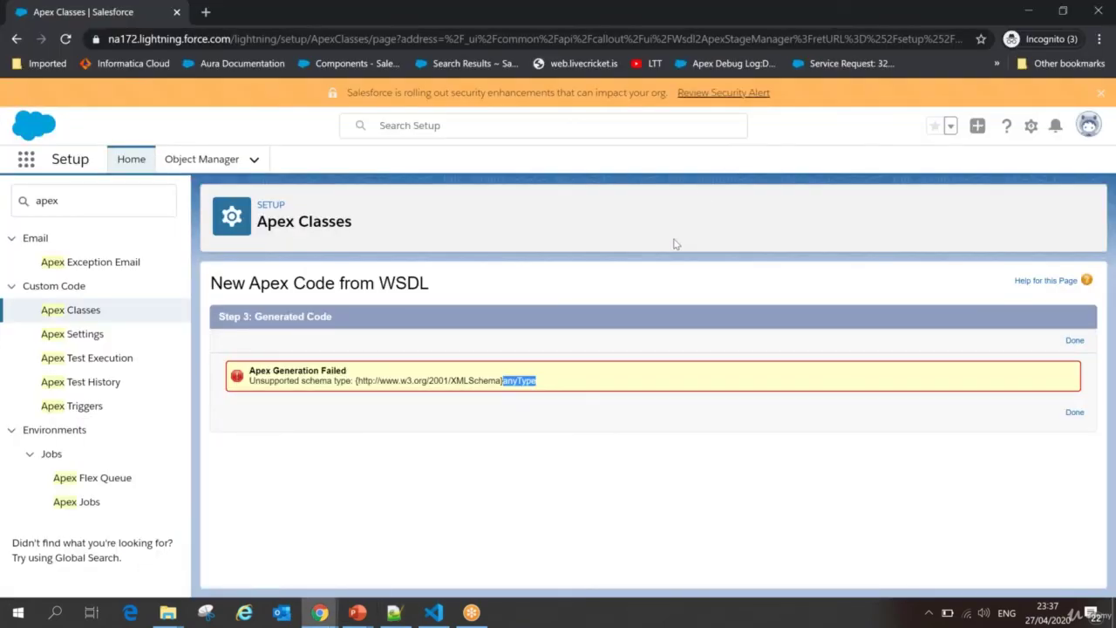
{"action": "key", "text": "alt+Tab"}
{"action": "key", "text": "ctrl+v"}
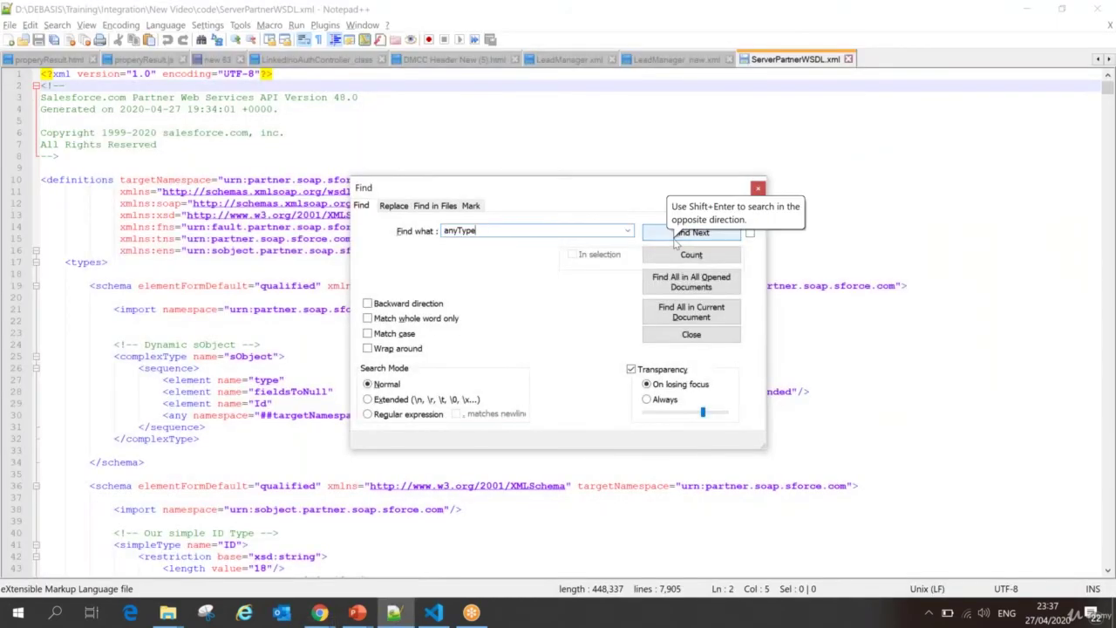
{"action": "left_click", "coordinate": [687, 234]}
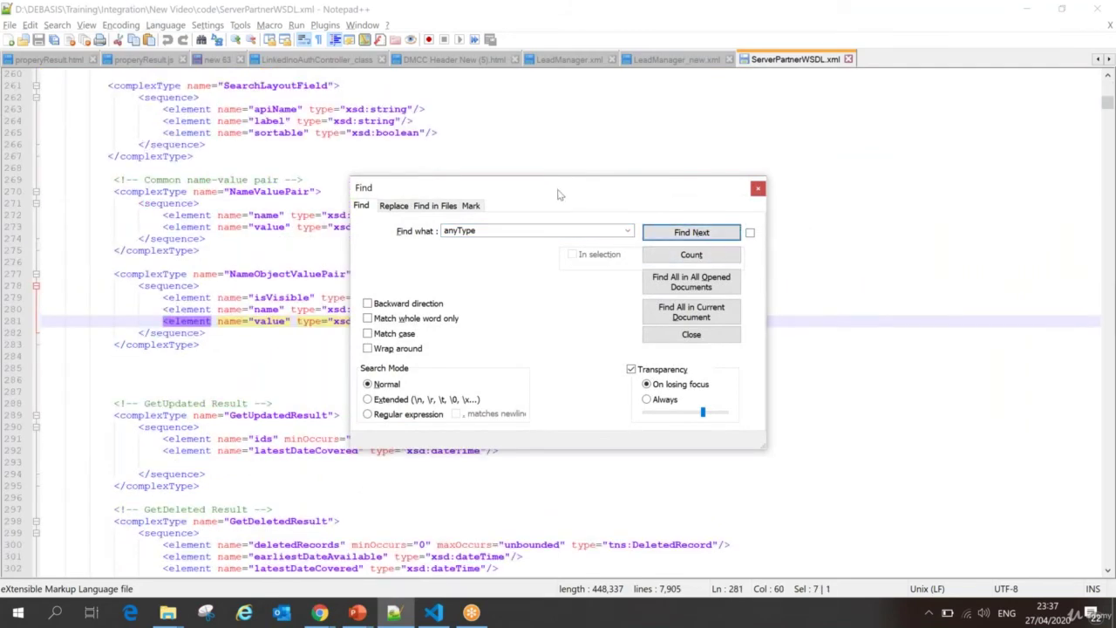
{"action": "left_click_drag", "start_coordinate": [555, 186], "coordinate": [779, 122]}
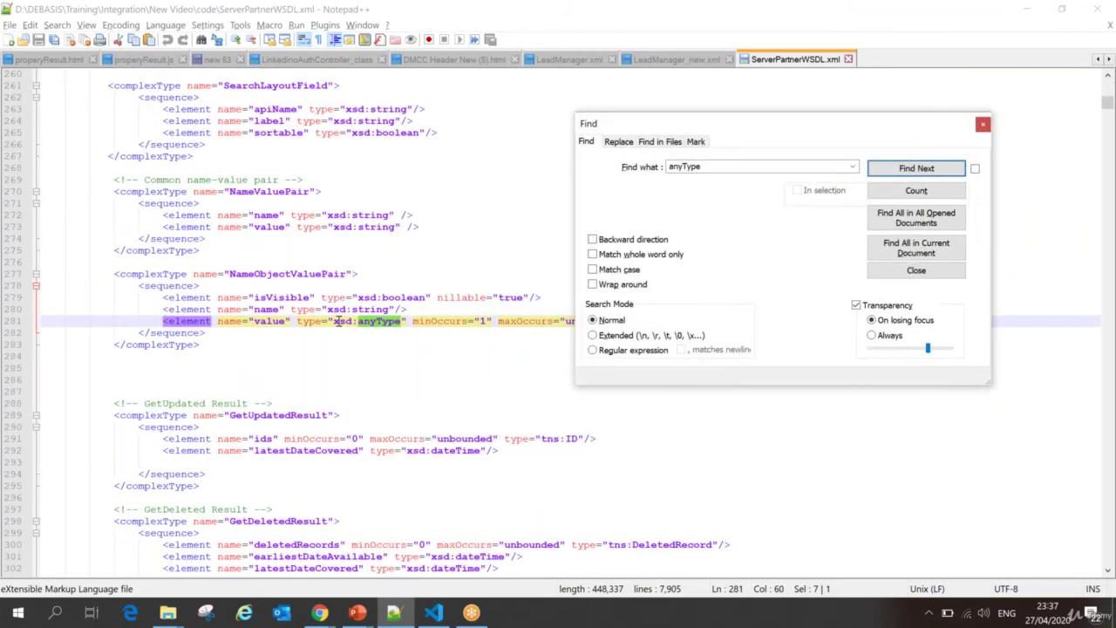
{"action": "left_click", "coordinate": [299, 321]}
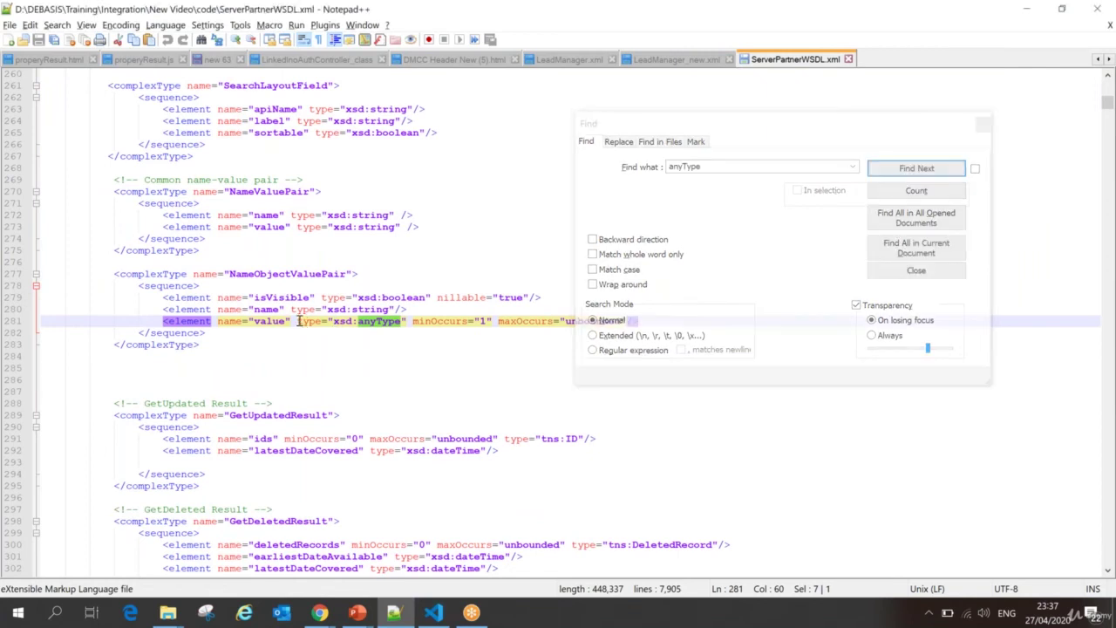
{"action": "left_click_drag", "start_coordinate": [298, 321], "coordinate": [407, 321]}
{"action": "key", "text": "ctrl+c"}
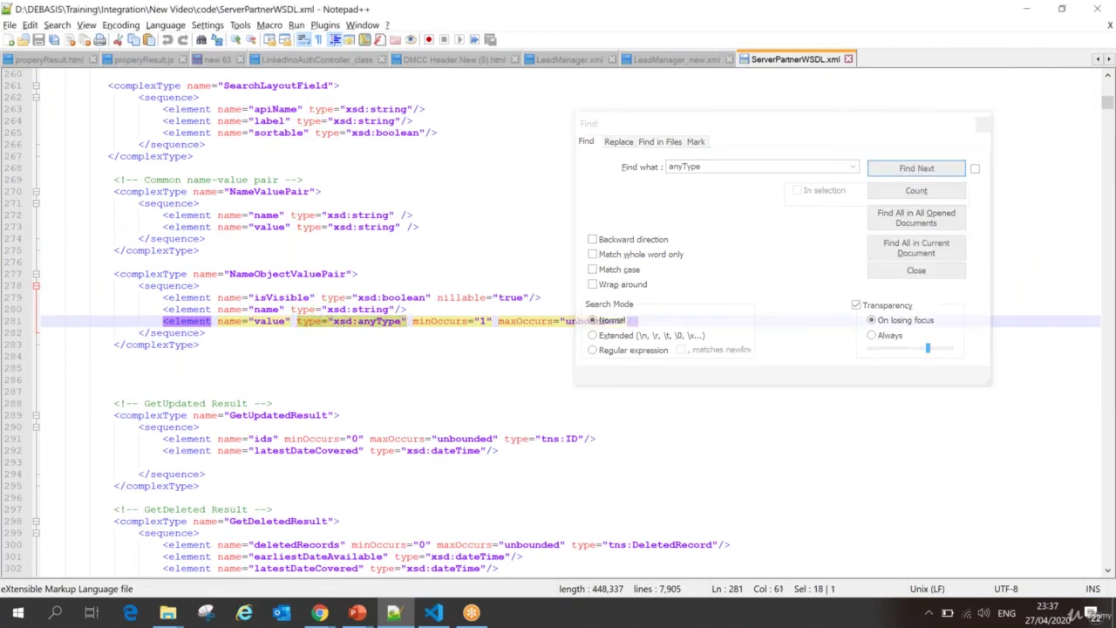
{"action": "left_click", "coordinate": [619, 143]}
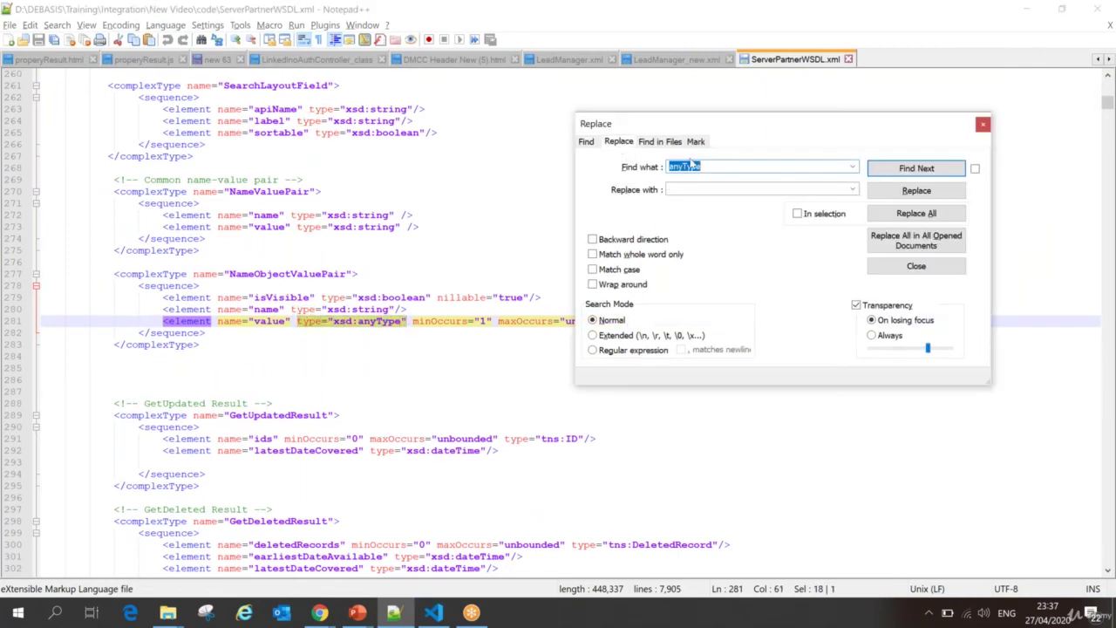
Step: Set Find what to type="xsd:anyType" and Replace with to type="xsd:string"
{"action": "key", "text": "ctrl+v"}
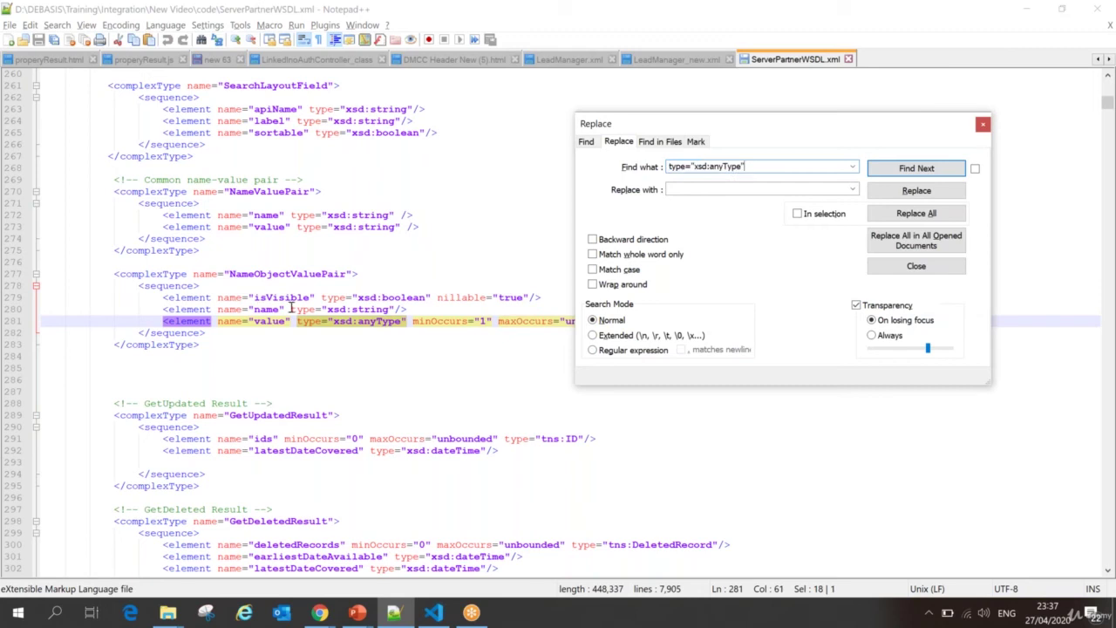
{"action": "left_click_drag", "start_coordinate": [290, 309], "coordinate": [397, 309]}
{"action": "key", "text": "ctrl+c"}
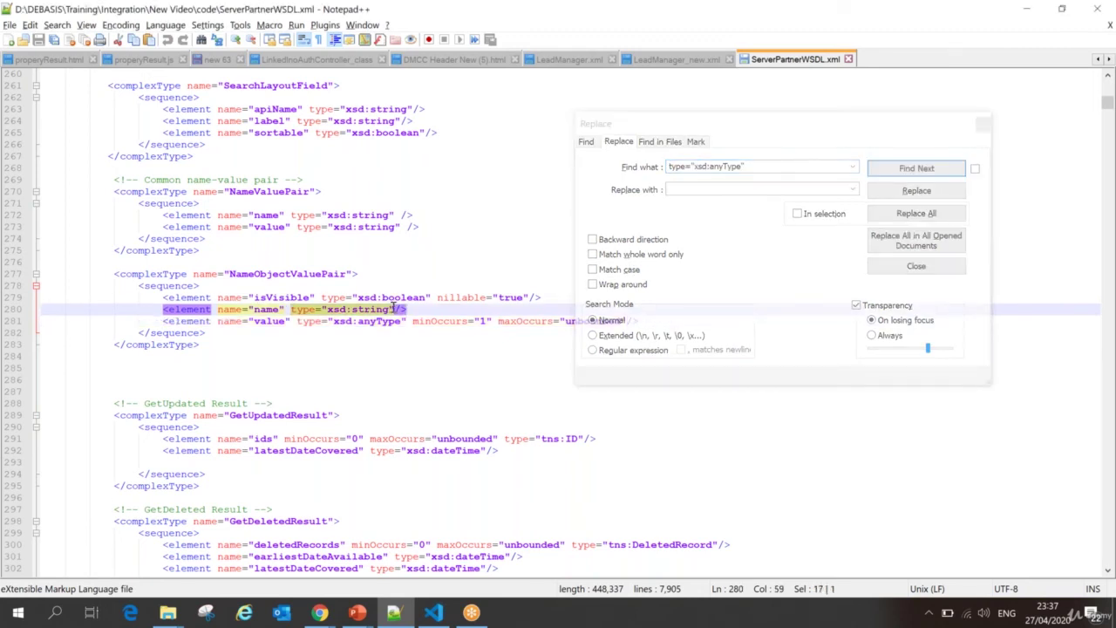
{"action": "left_click", "coordinate": [697, 189]}
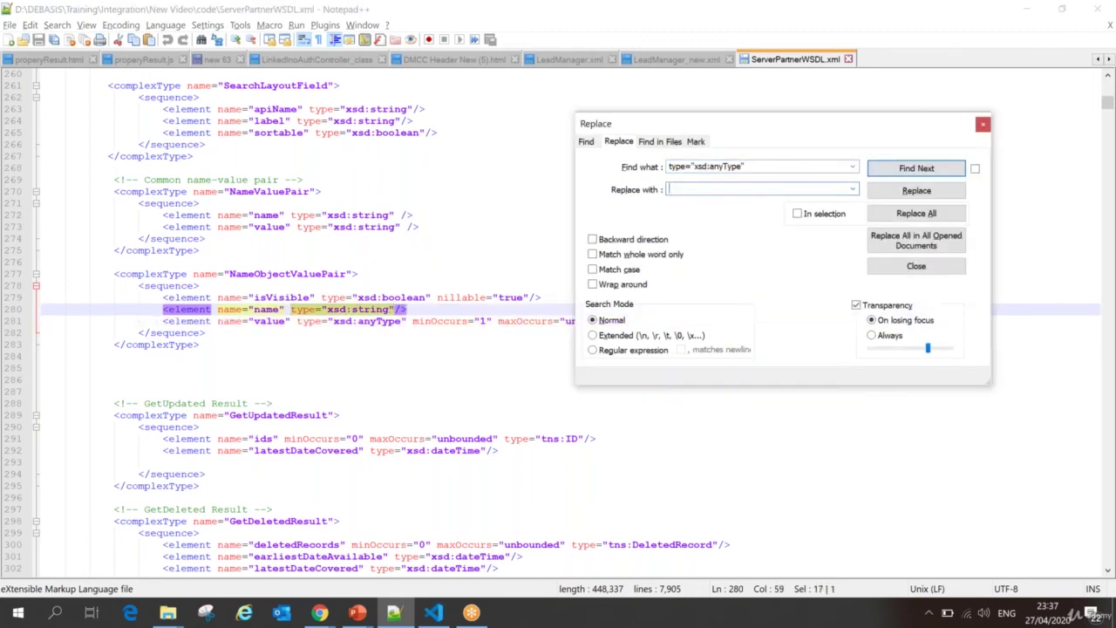
{"action": "key", "text": "ctrl+v"}
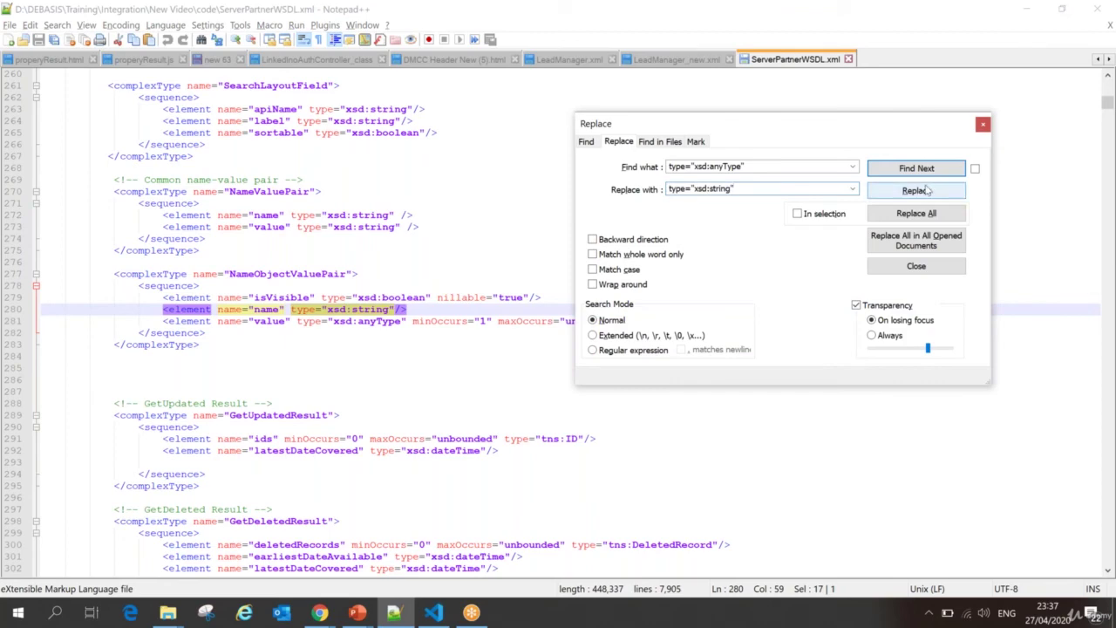
Step: Replace the anyType attributes on lines 281 and 2381, confirm none remain, and return to Salesforce
{"action": "left_click", "coordinate": [925, 191]}
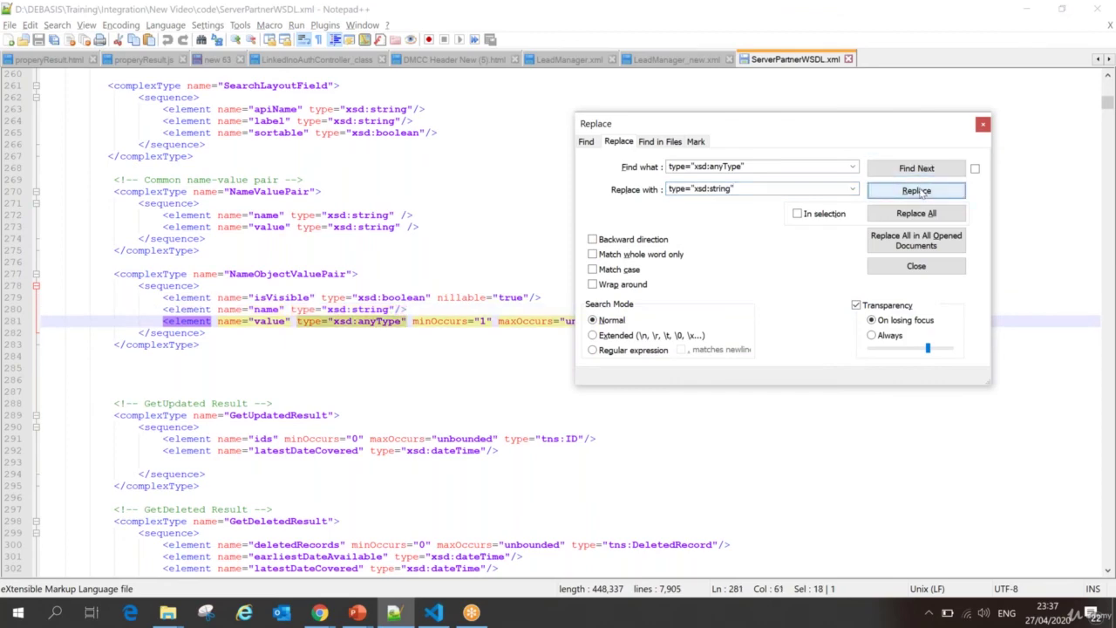
{"action": "left_click", "coordinate": [918, 191]}
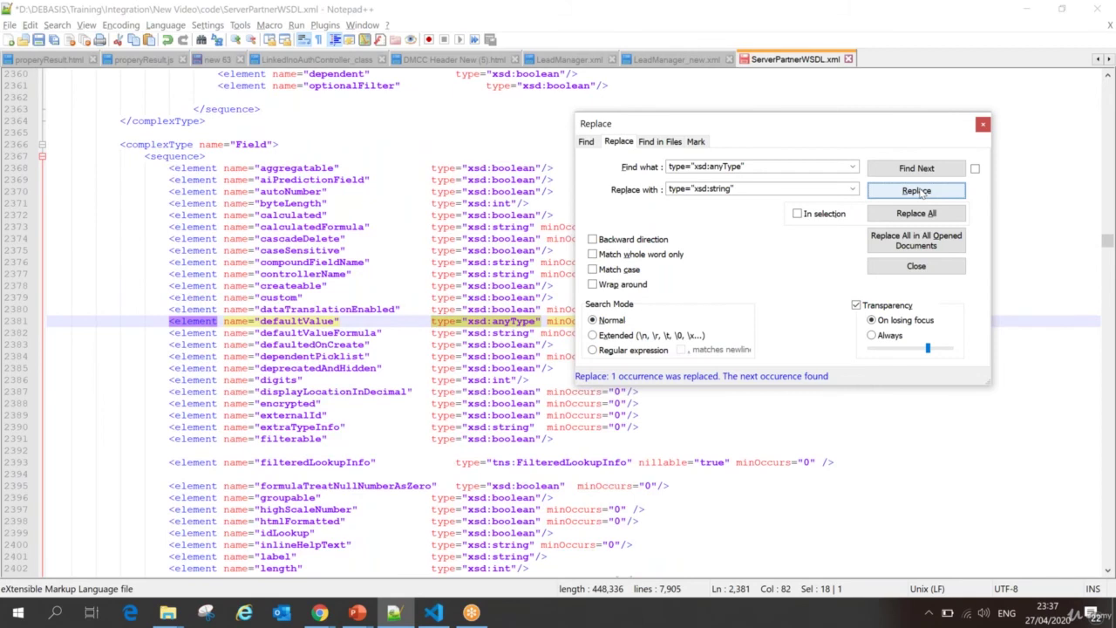
{"action": "left_click", "coordinate": [918, 191]}
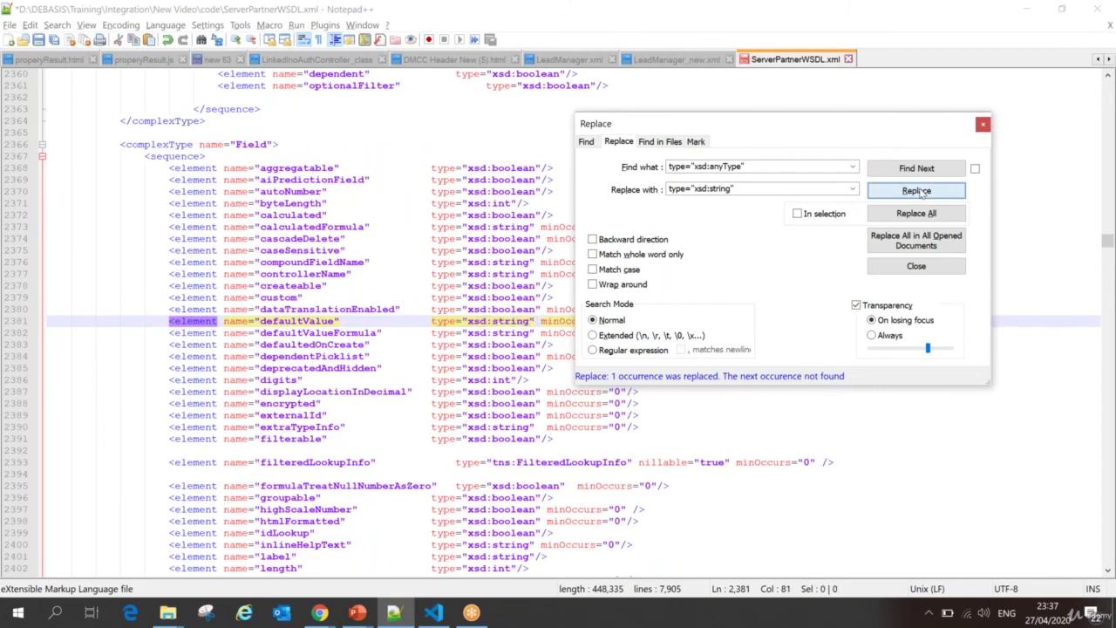
{"action": "left_click", "coordinate": [918, 191]}
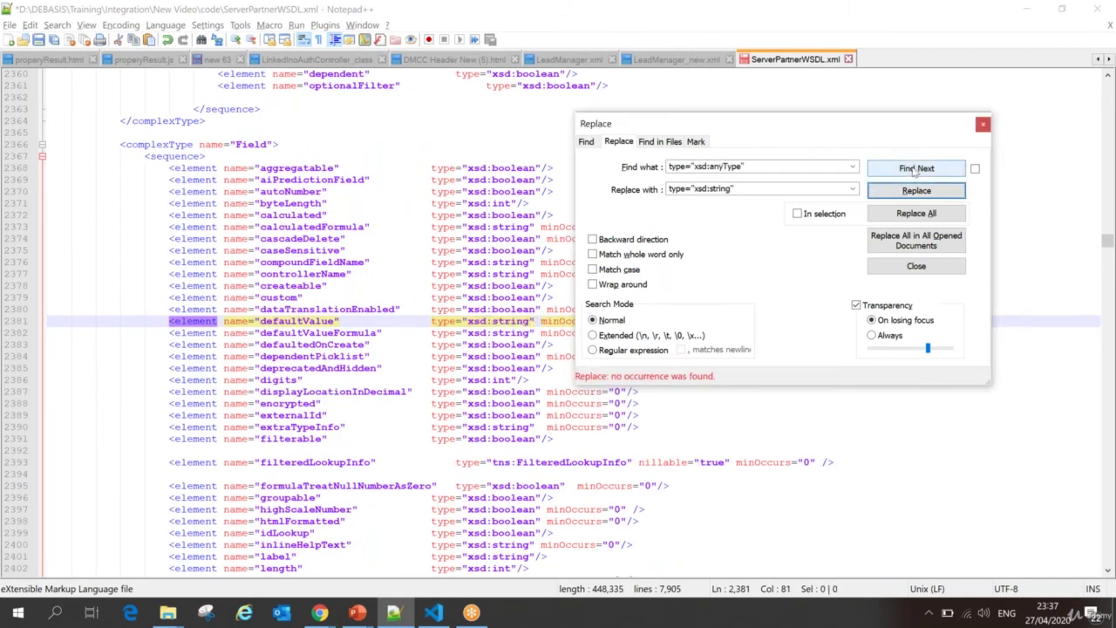
{"action": "left_click", "coordinate": [914, 169]}
{"action": "left_click", "coordinate": [391, 357]}
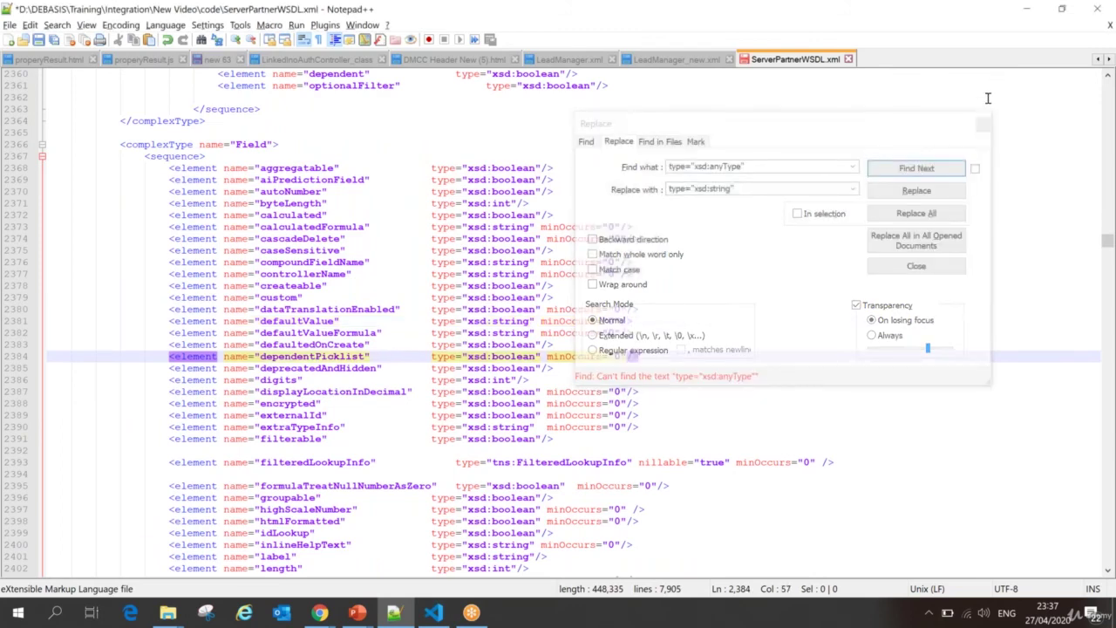
{"action": "left_click", "coordinate": [983, 124]}
{"action": "key", "text": "alt+Tab"}
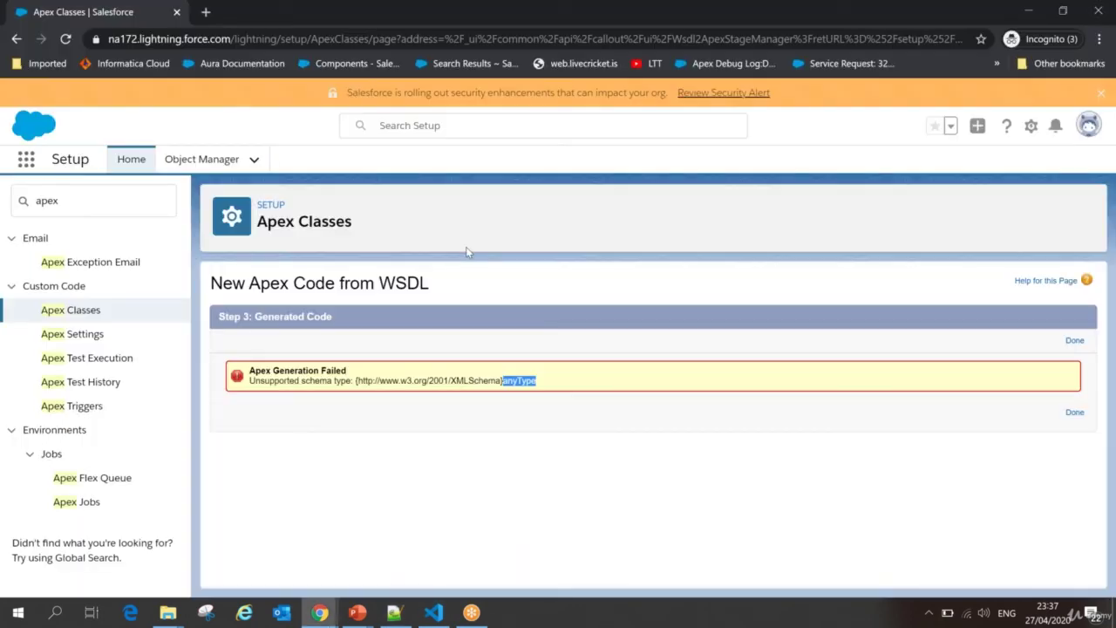
Step: Save the edited ServerPartnerWSDL.xml in Notepad++ and return to the Salesforce error page
{"action": "left_click", "coordinate": [514, 383]}
{"action": "left_click_drag", "start_coordinate": [503, 381], "coordinate": [536, 381]}
{"action": "key", "text": "alt+Tab"}
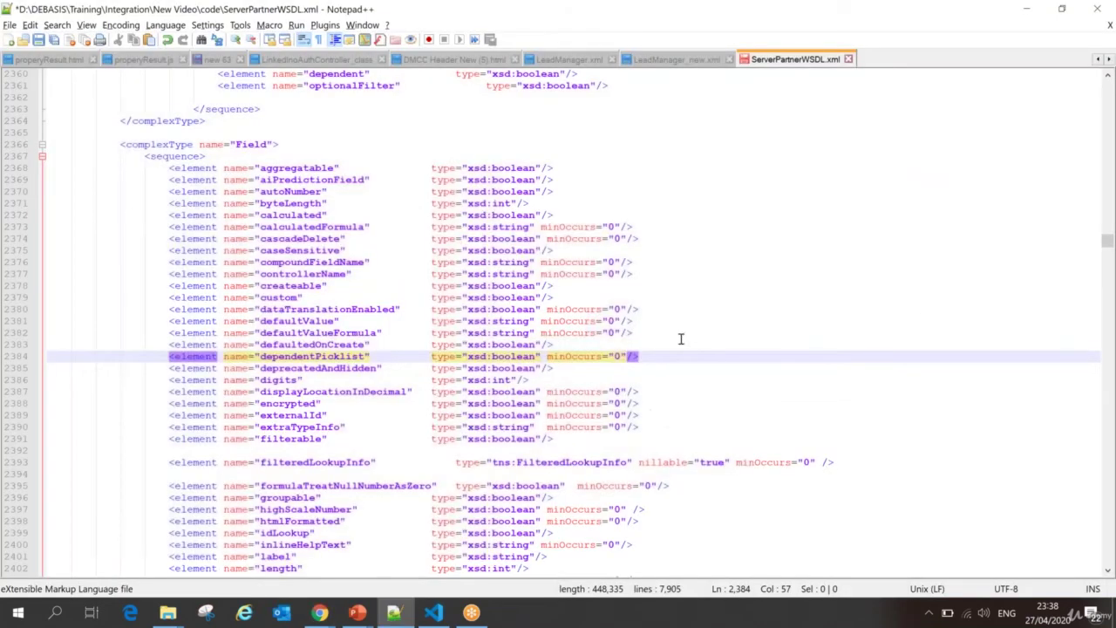
{"action": "left_click", "coordinate": [698, 333]}
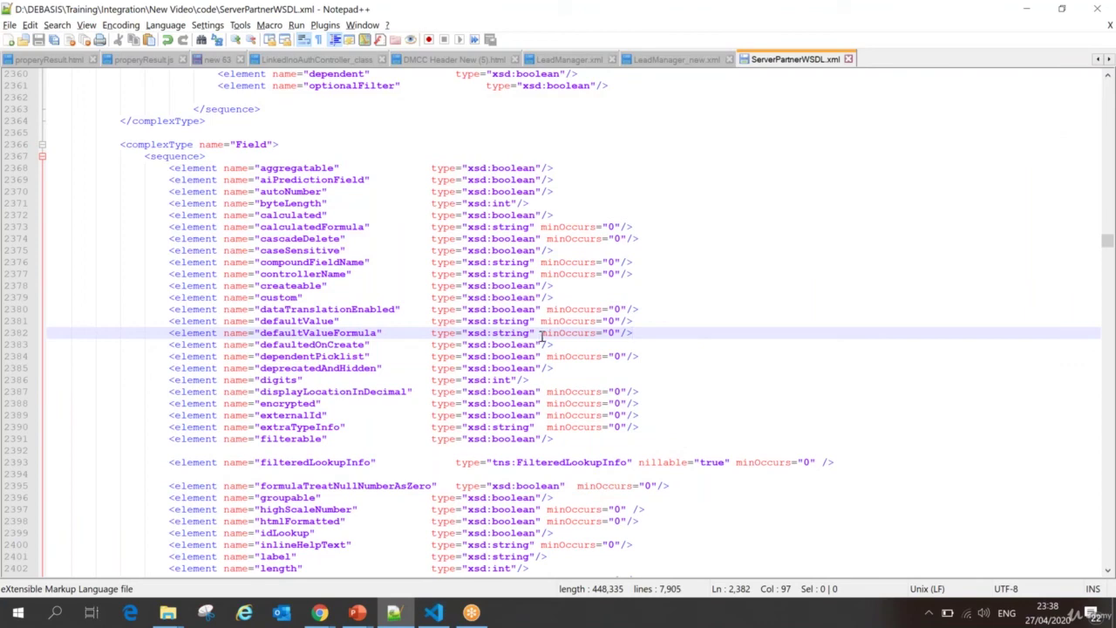
{"action": "key", "text": "alt+Tab"}
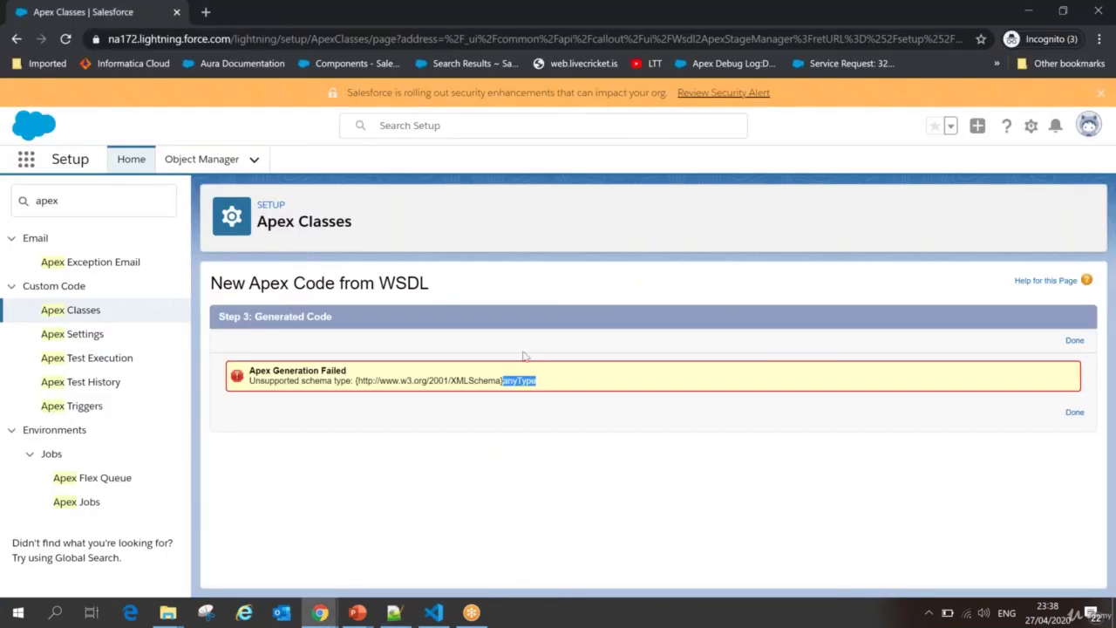
Step: Re-upload the edited ServerPartnerWSDL.xml, parse it, and generate the Apex classes
{"action": "left_click", "coordinate": [64, 39]}
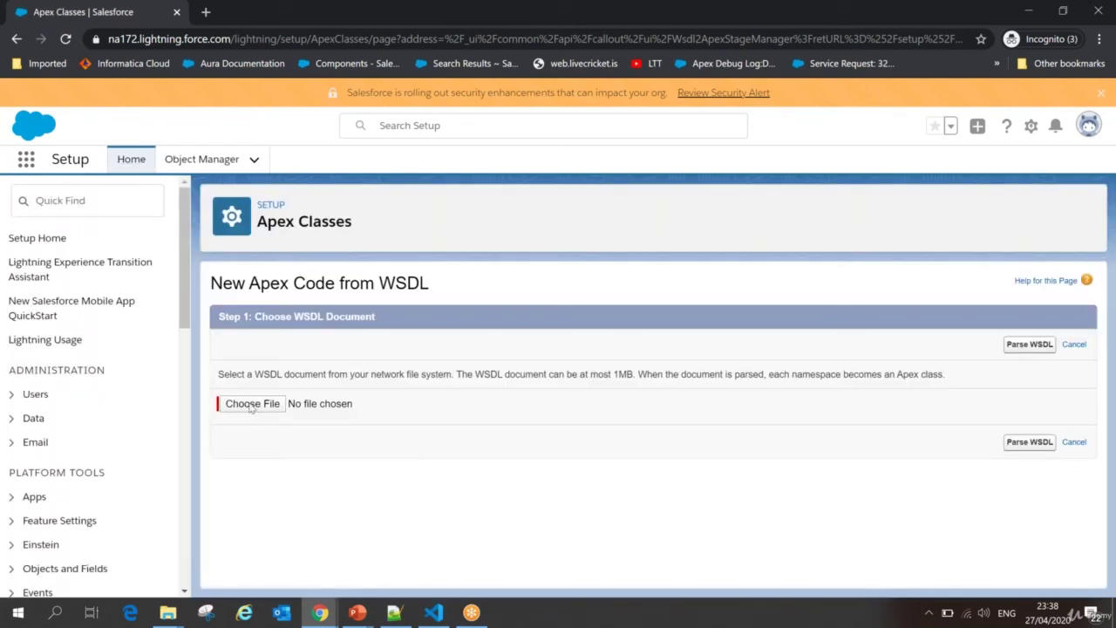
{"action": "left_click", "coordinate": [252, 405]}
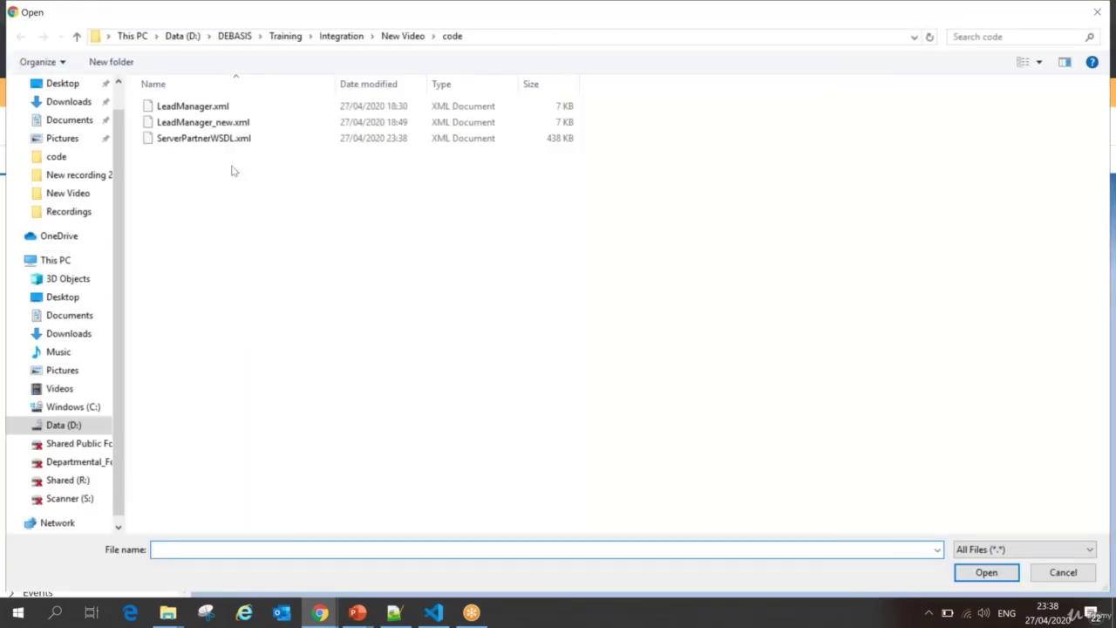
{"action": "left_click", "coordinate": [197, 139]}
{"action": "double_click", "coordinate": [197, 140]}
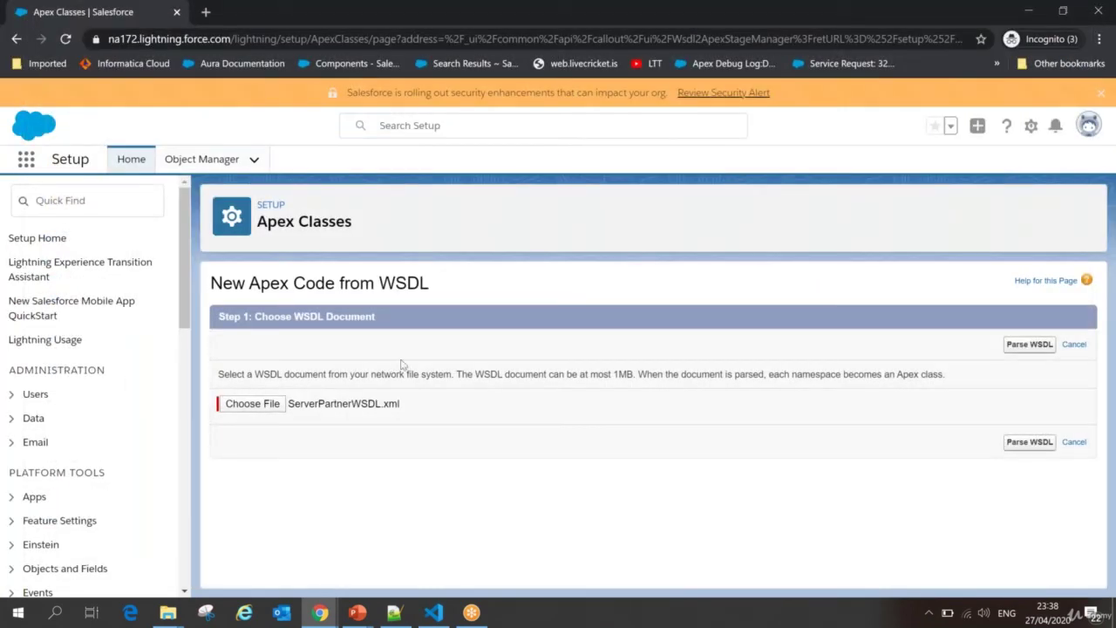
{"action": "left_click", "coordinate": [1028, 345]}
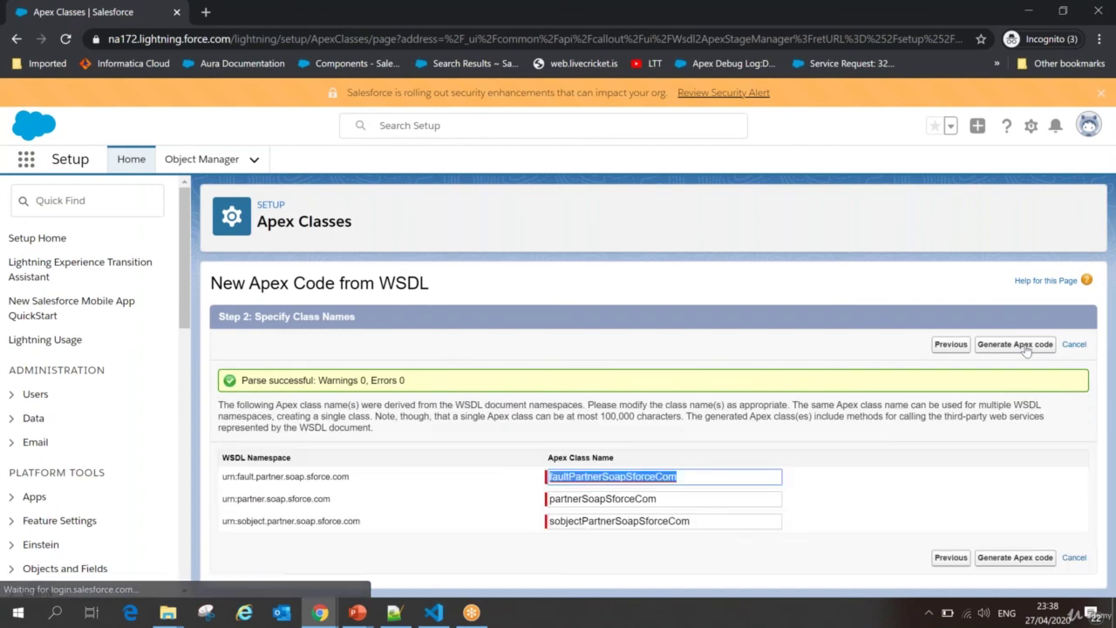
{"action": "left_click", "coordinate": [1024, 559]}
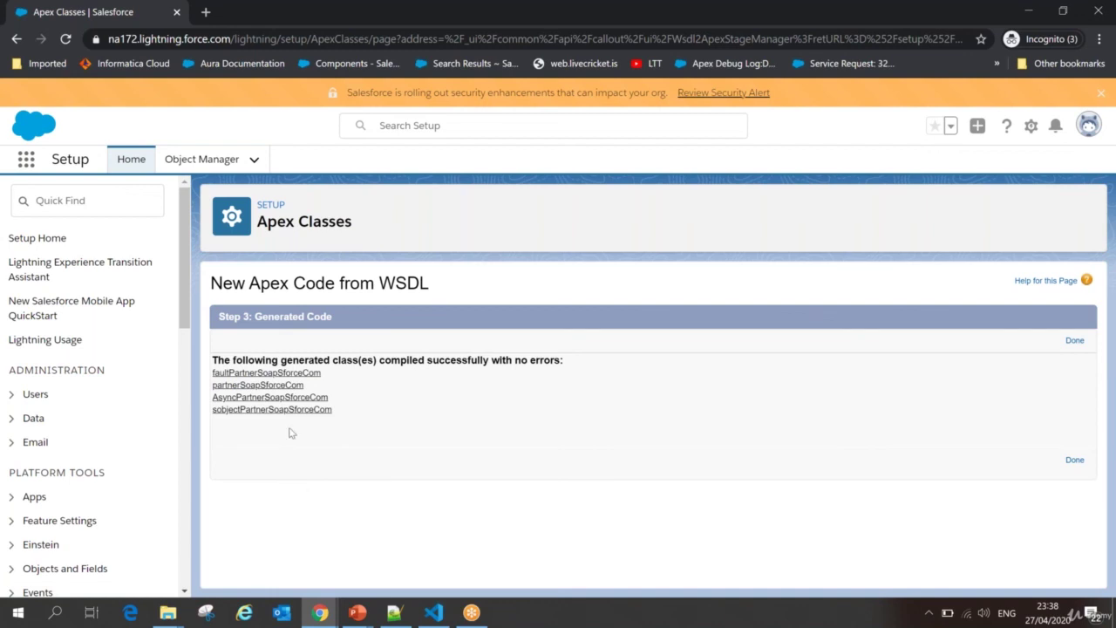
Step: Check the generated partnerSoapSforceCom and AsyncPartnerSoapSforceCom names, then confirm all four new classes are listed Active
{"action": "left_click_drag", "start_coordinate": [319, 386], "coordinate": [214, 389]}
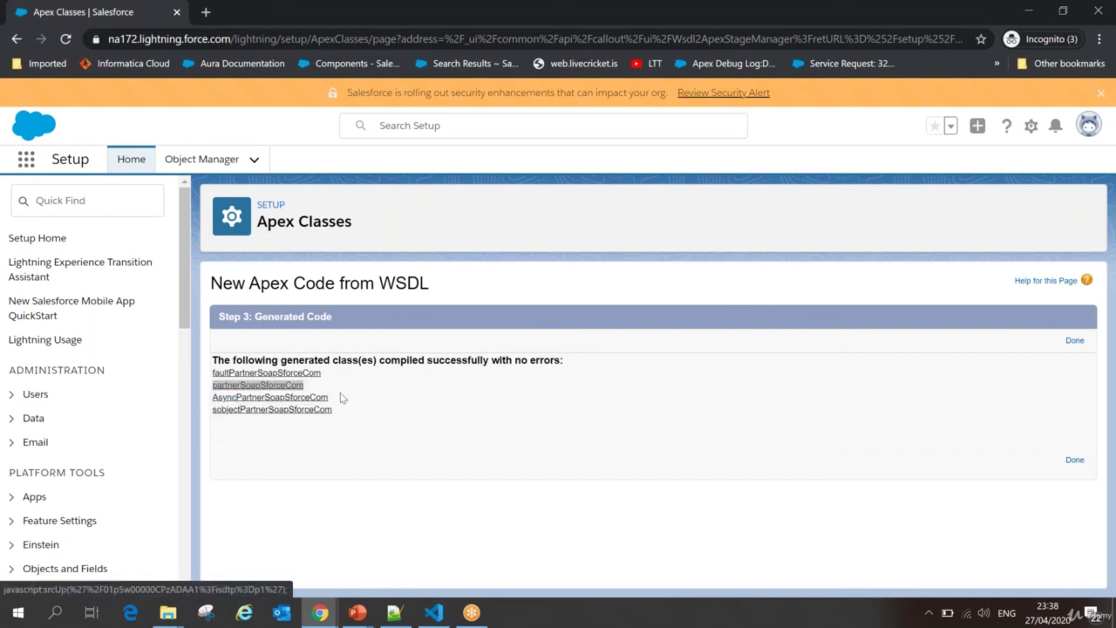
{"action": "left_click_drag", "start_coordinate": [342, 399], "coordinate": [212, 399]}
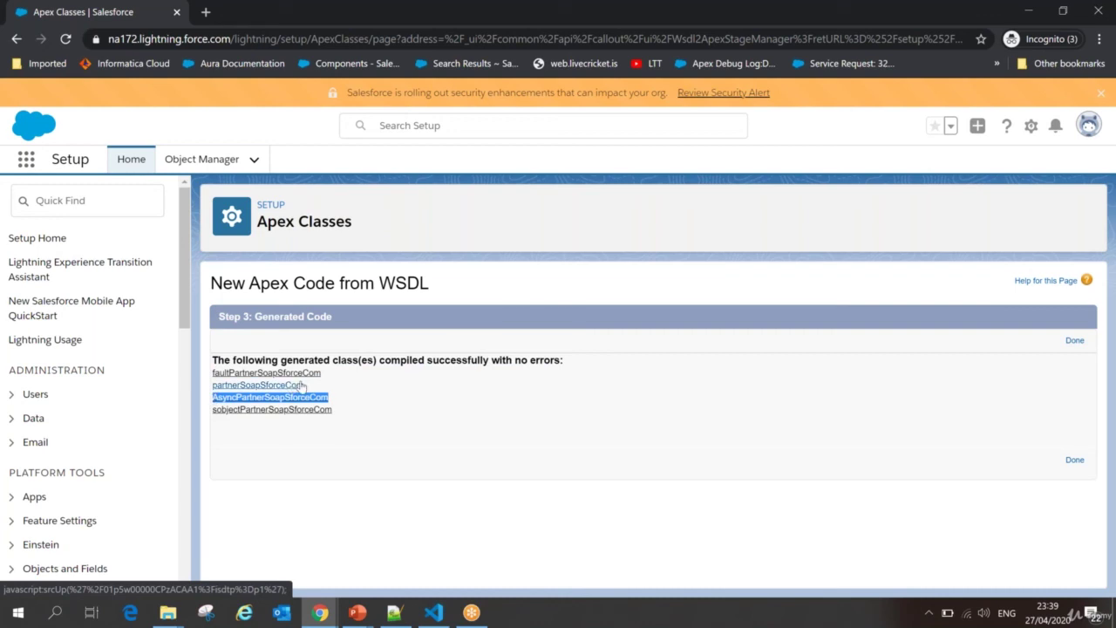
{"action": "left_click_drag", "start_coordinate": [307, 385], "coordinate": [213, 358]}
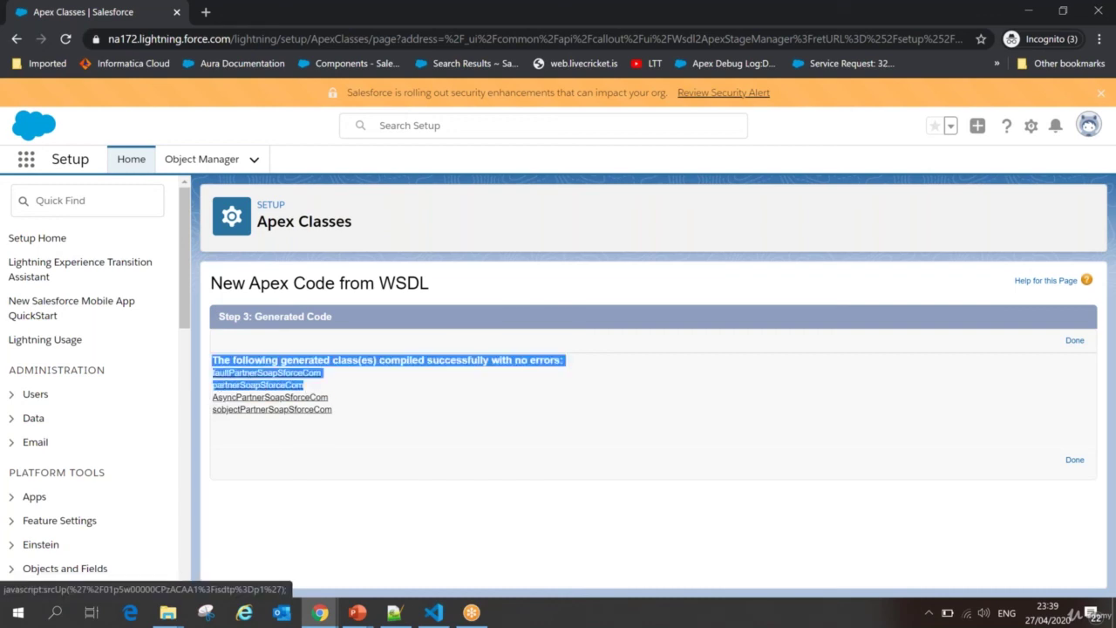
{"action": "left_click", "coordinate": [1075, 340]}
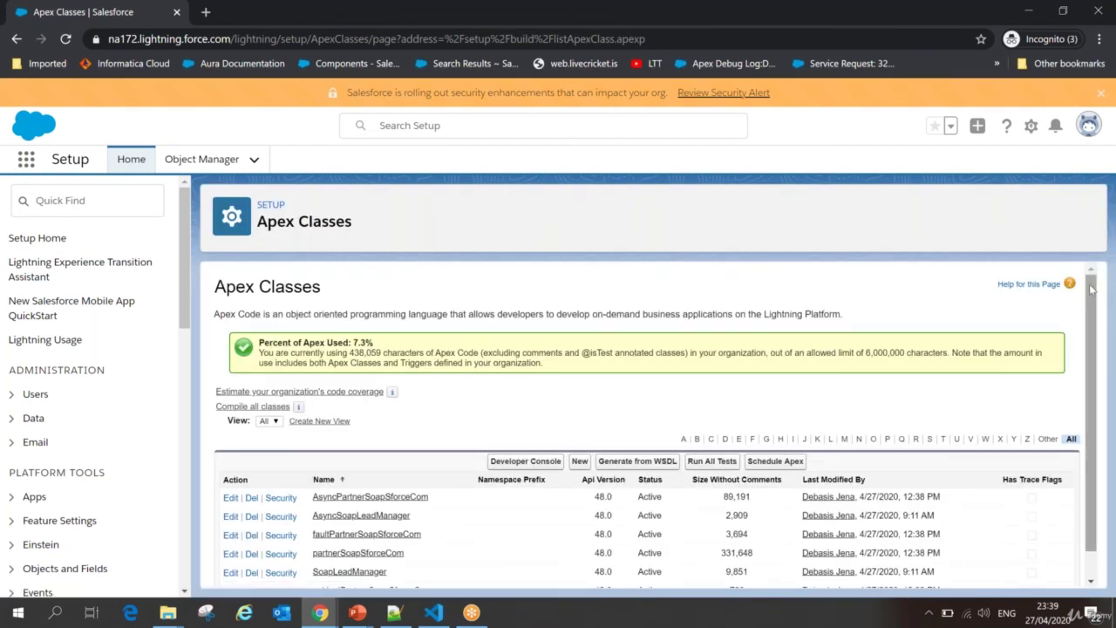
{"action": "scroll", "coordinate": [1099, 381], "scroll_direction": "down", "scroll_amount": 1}
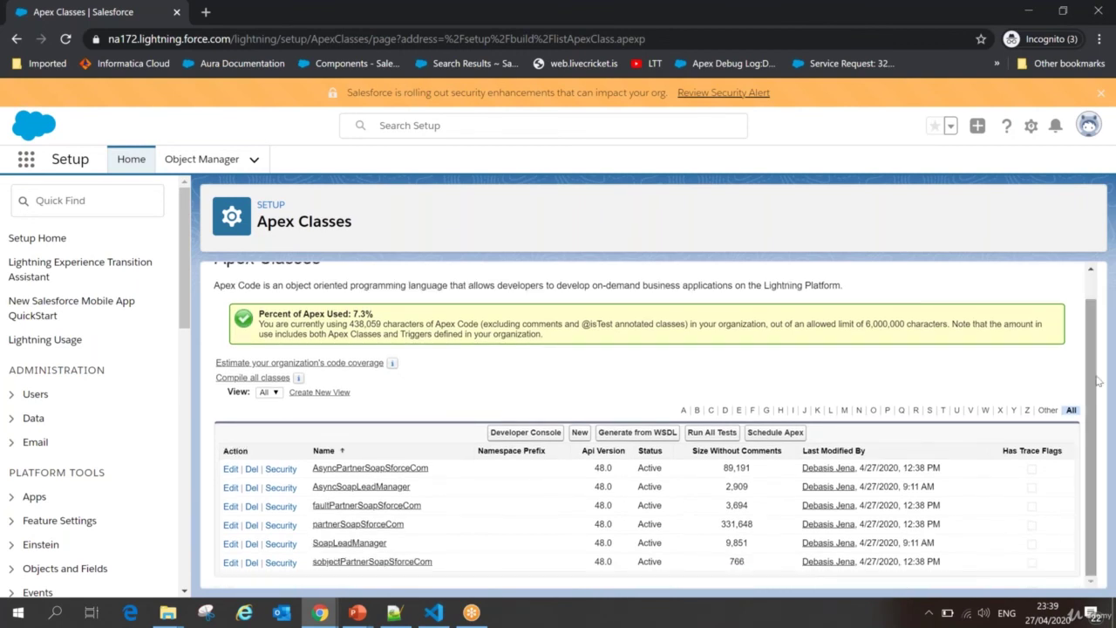